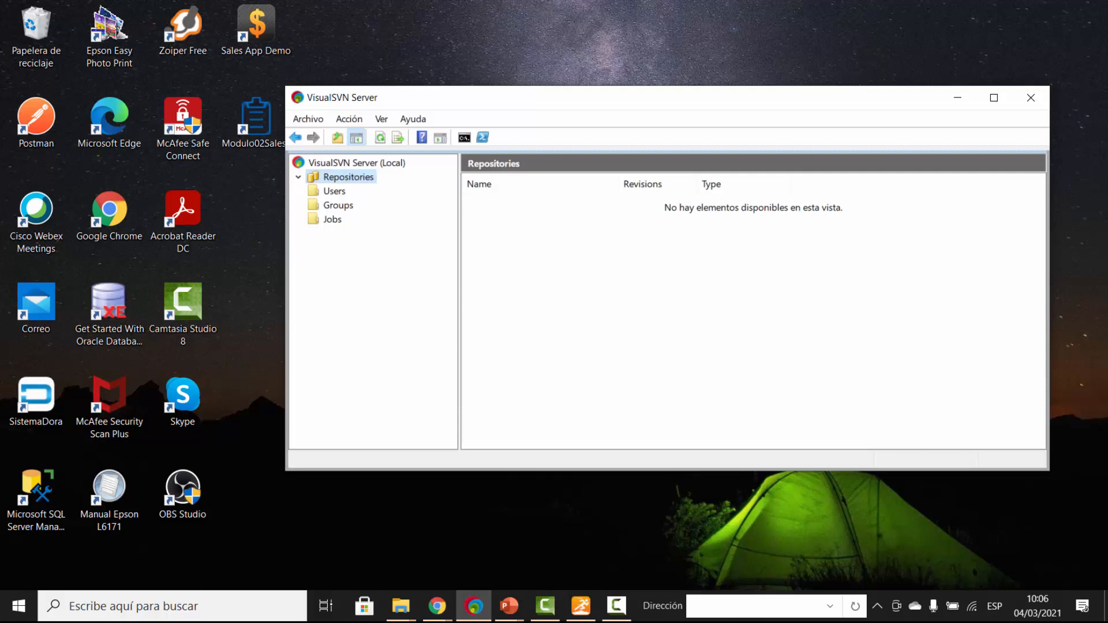
- Set up a new regular FSFS repository named DemoSVNPB with the empty repository structure
right_click(571, 228)
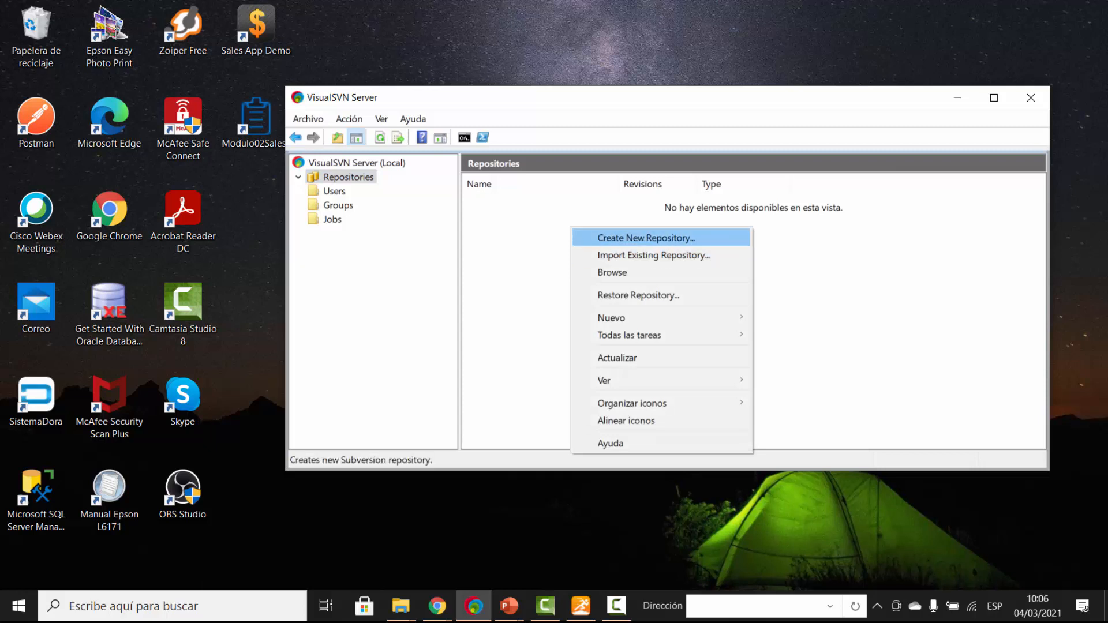
key(Return)
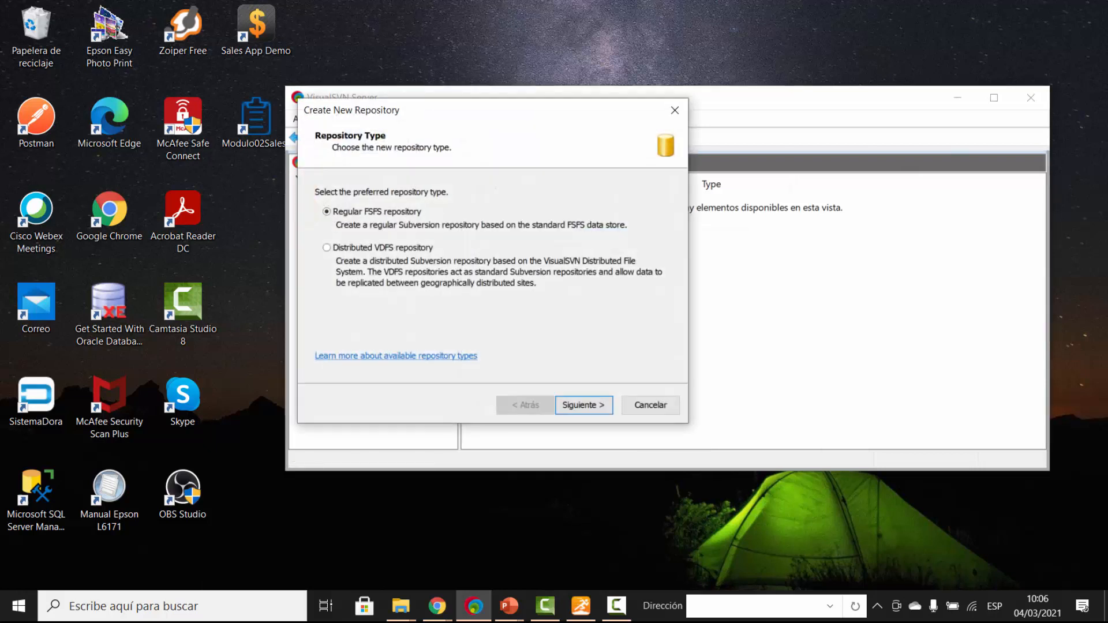
click(583, 405)
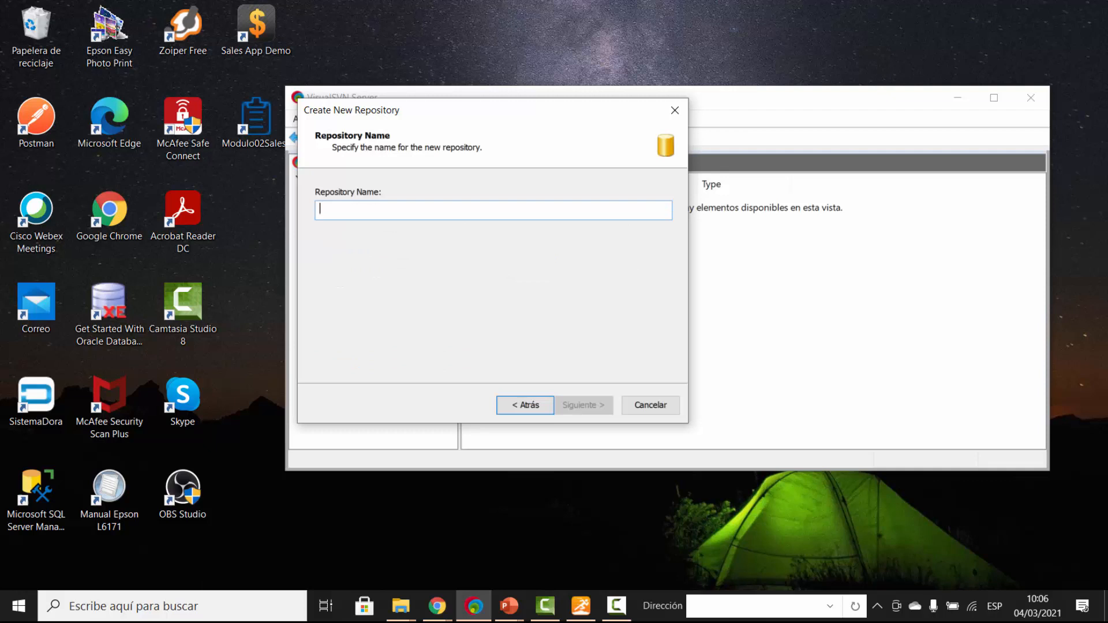
text(DemoSVNPB)
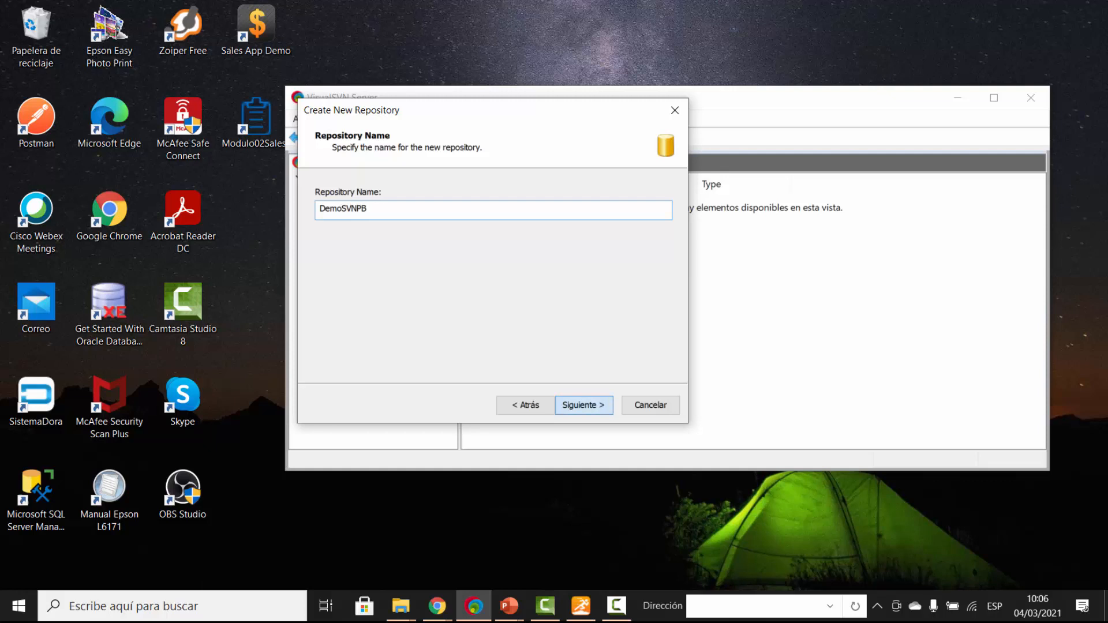
key(Return)
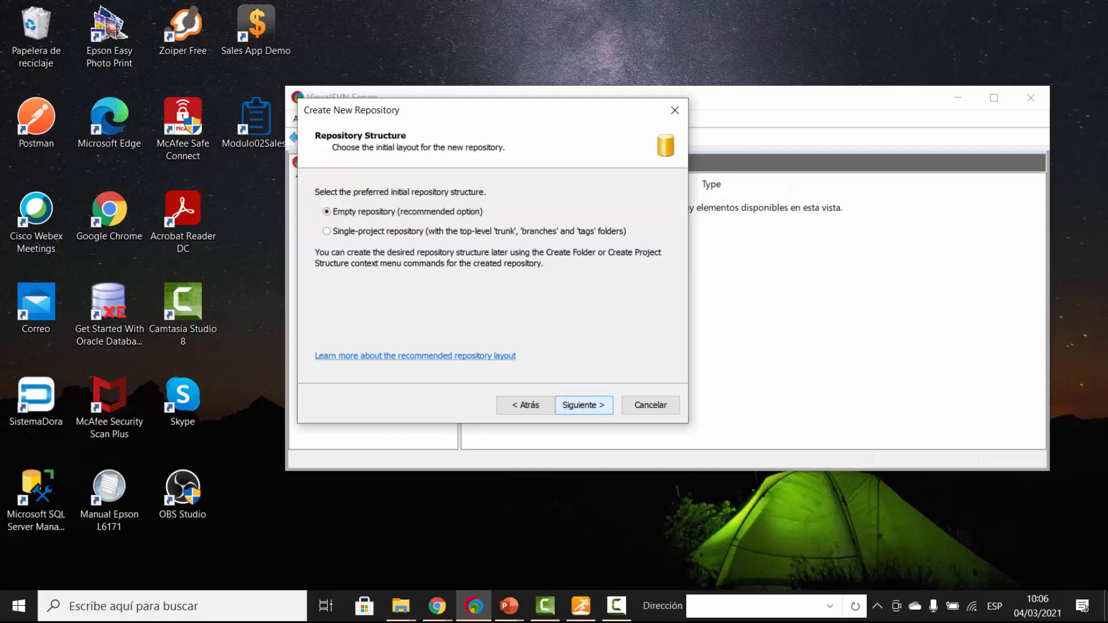
key(Return)
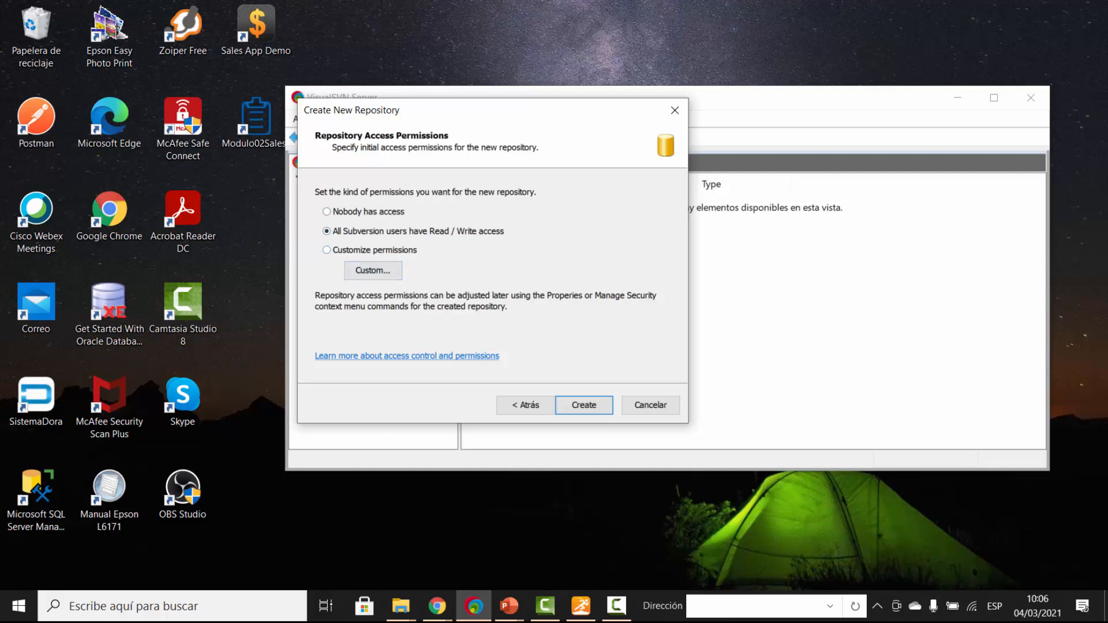
- Customize the new repository's access permissions by adding the existing user with Read / Write access
click(327, 250)
click(373, 270)
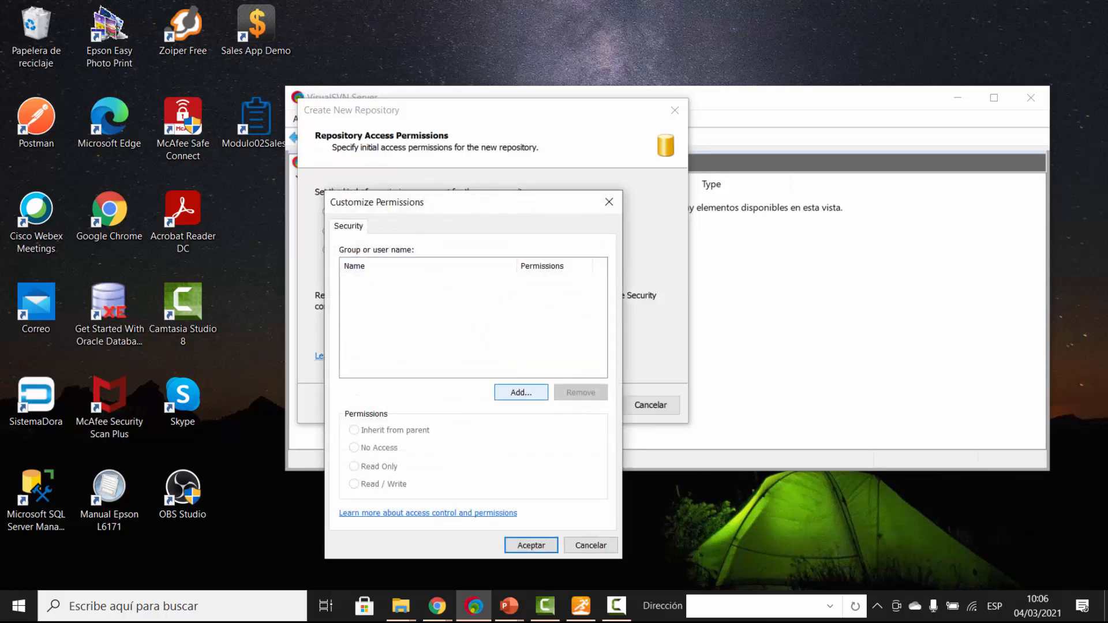
click(521, 392)
click(370, 344)
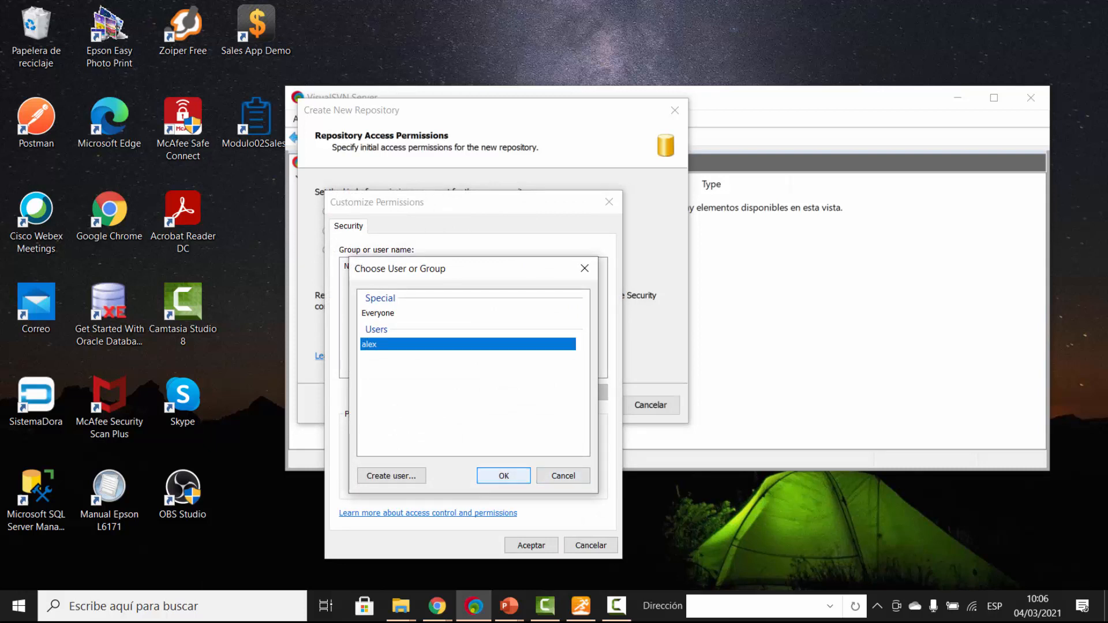
key(Return)
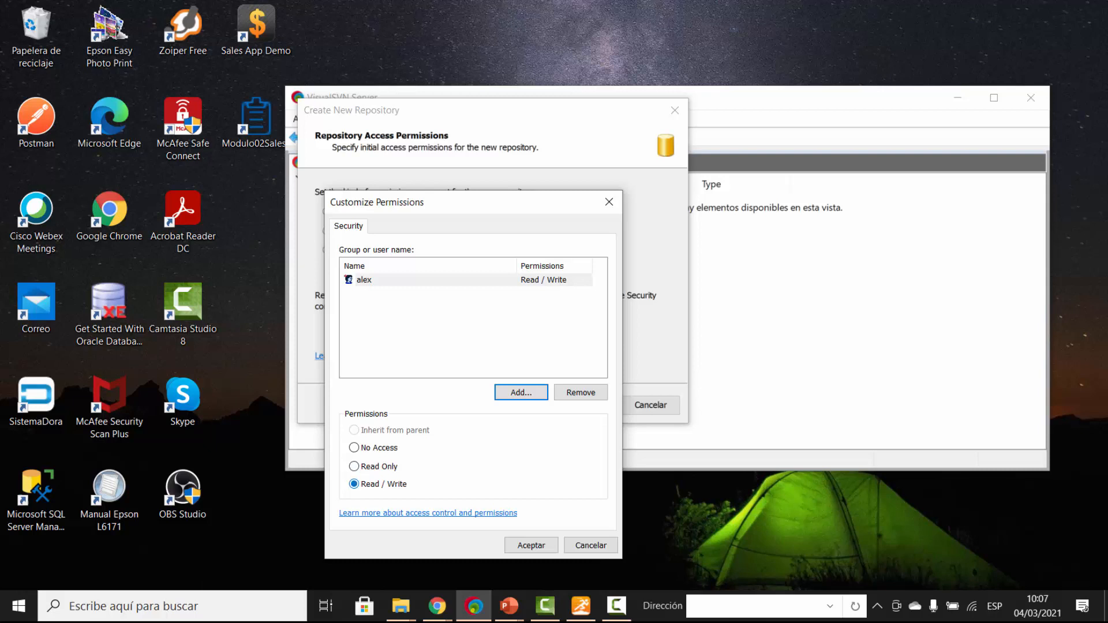
click(531, 545)
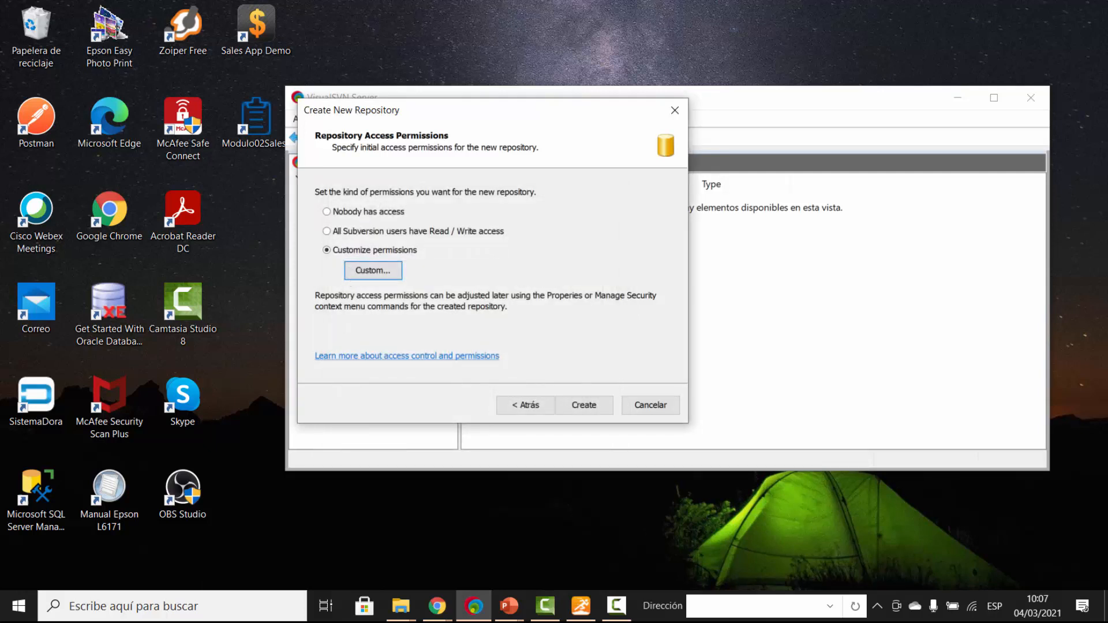
- Finish creating the DemoSVNPB repository and copy its URL to the clipboard
click(584, 405)
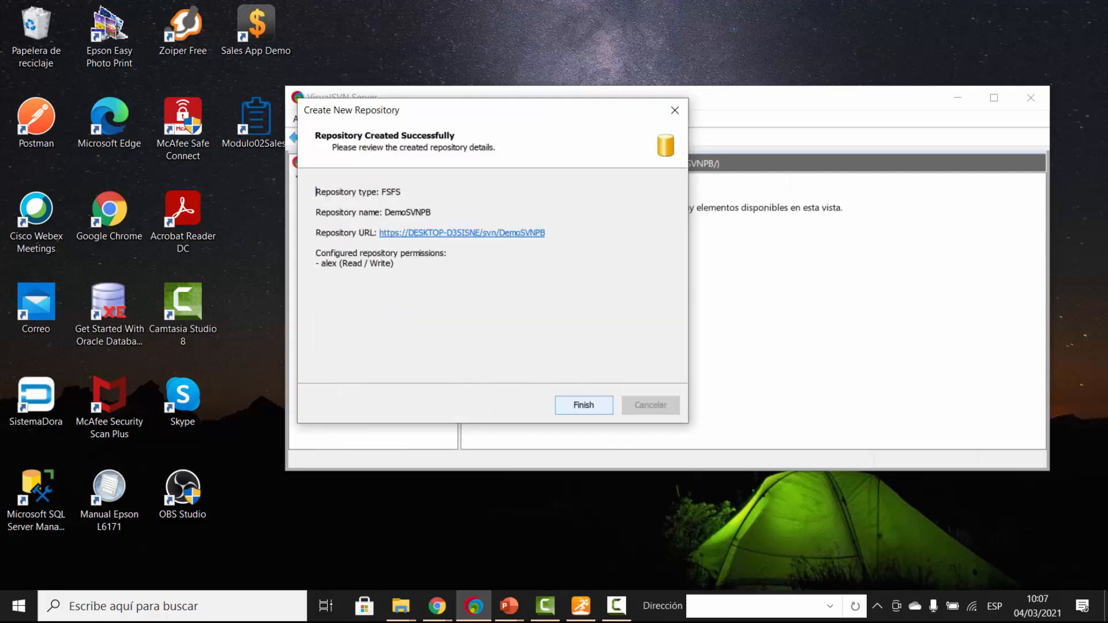
click(584, 405)
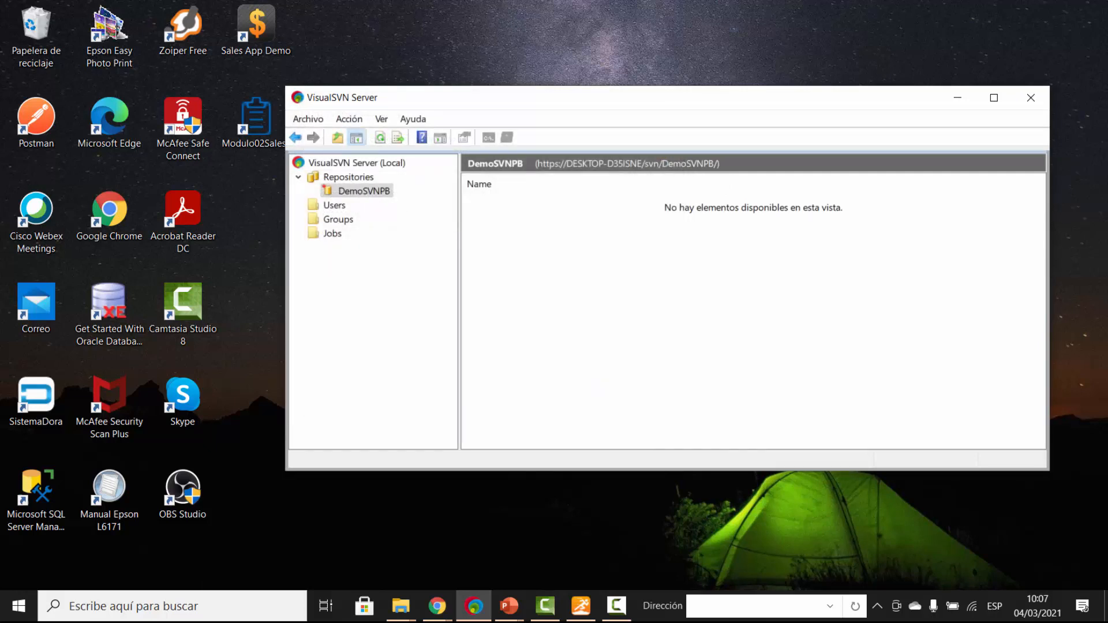
right_click(383, 192)
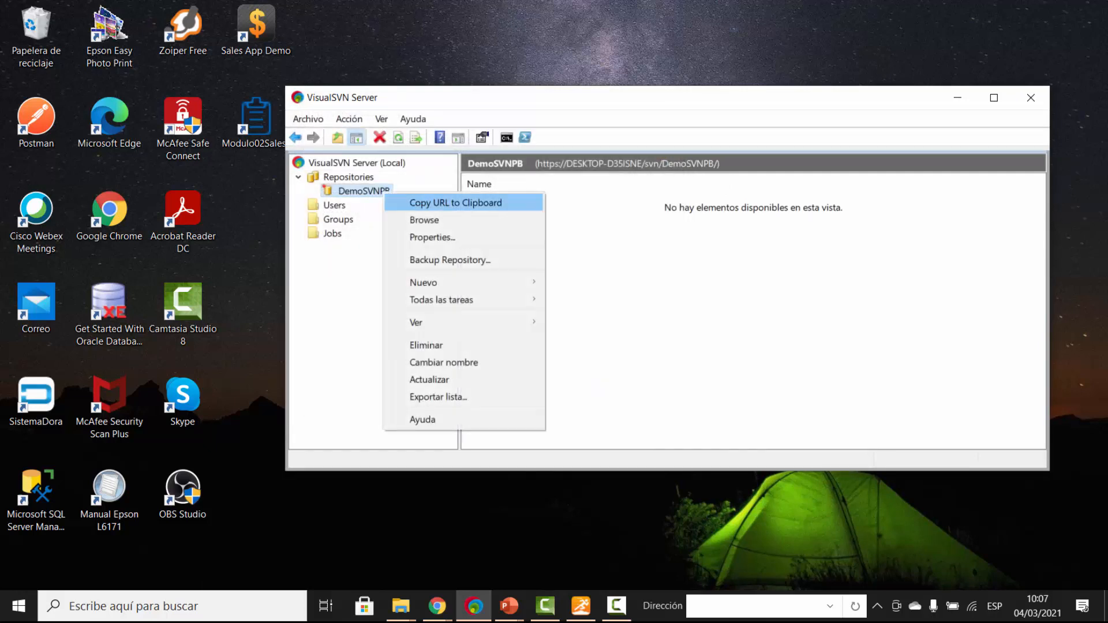
click(433, 202)
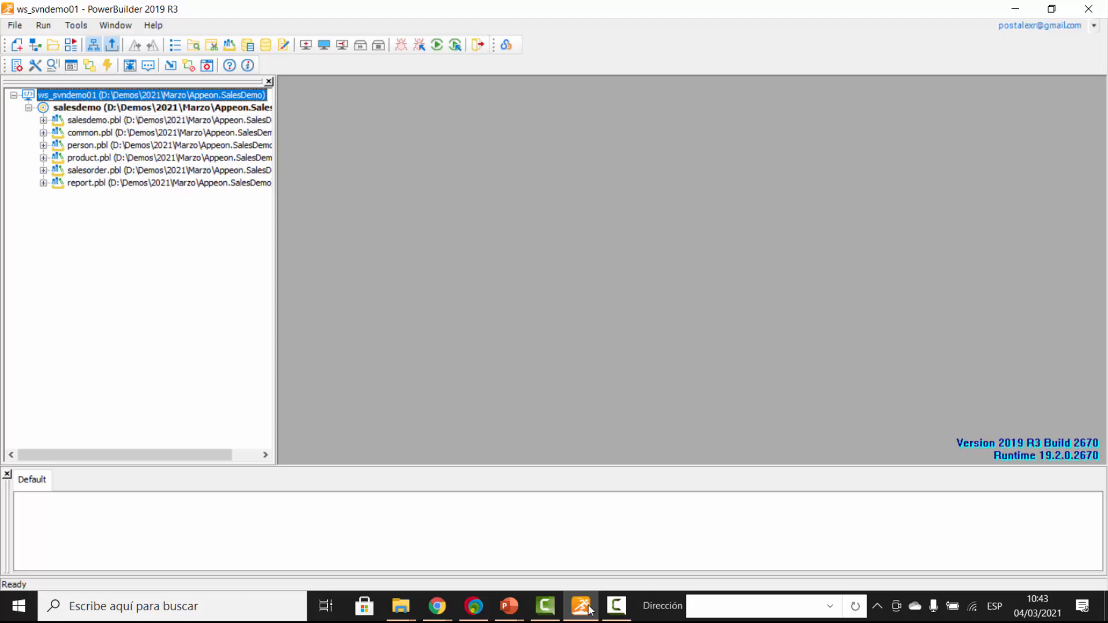
- Switch to PowerBuilder and start adding the ws_svndemo01 workspace to source control with Subversion (SVN) as the provider
key(shift+F10)
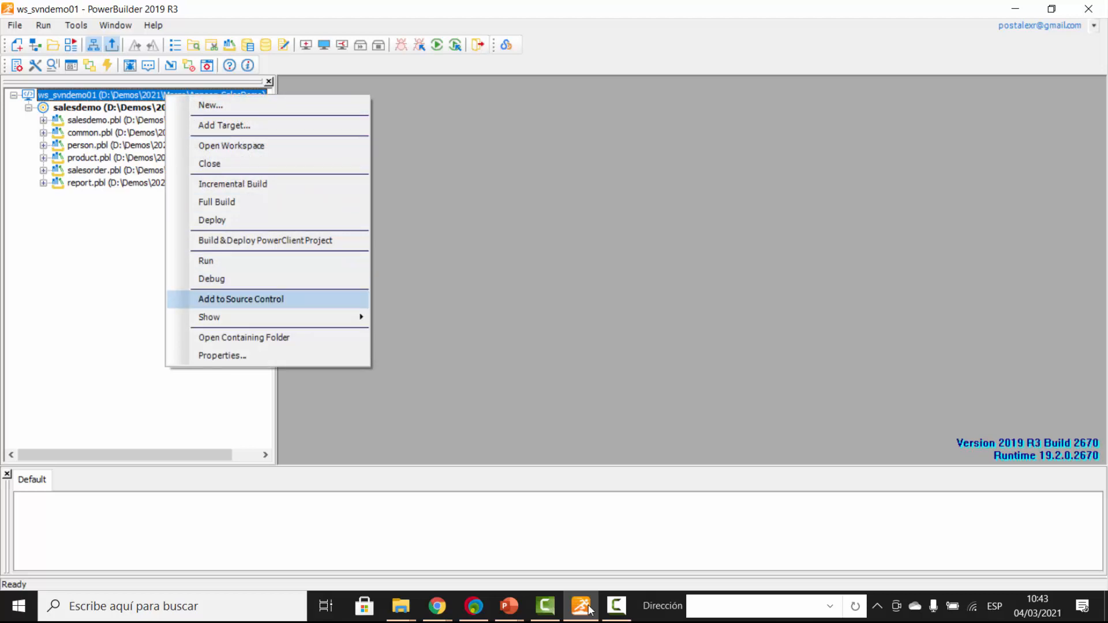
key(Return)
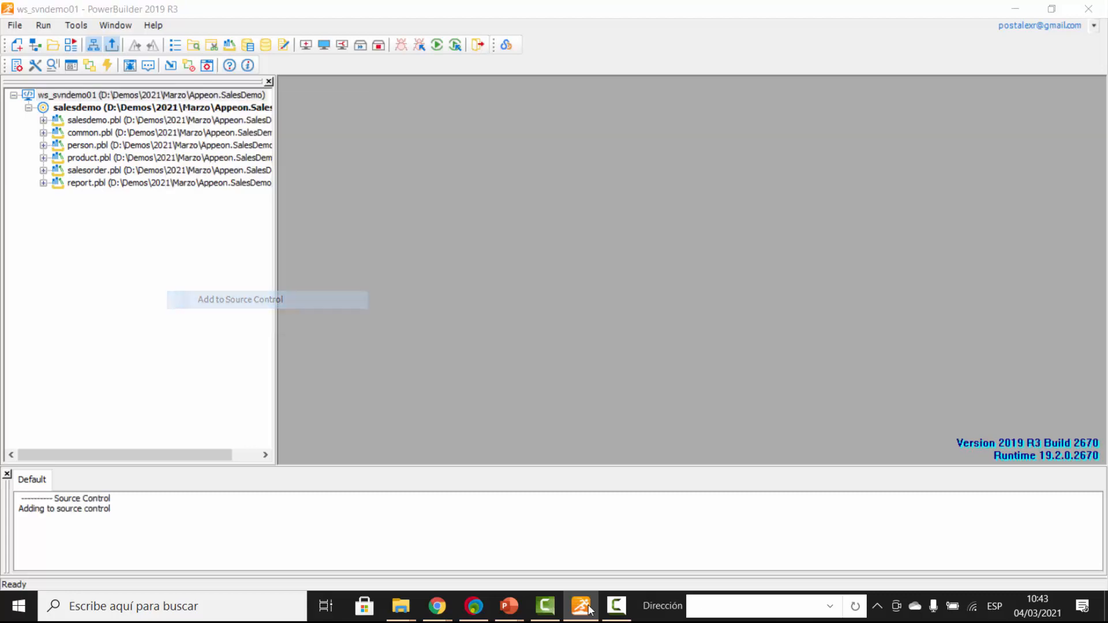
key(alt+Down)
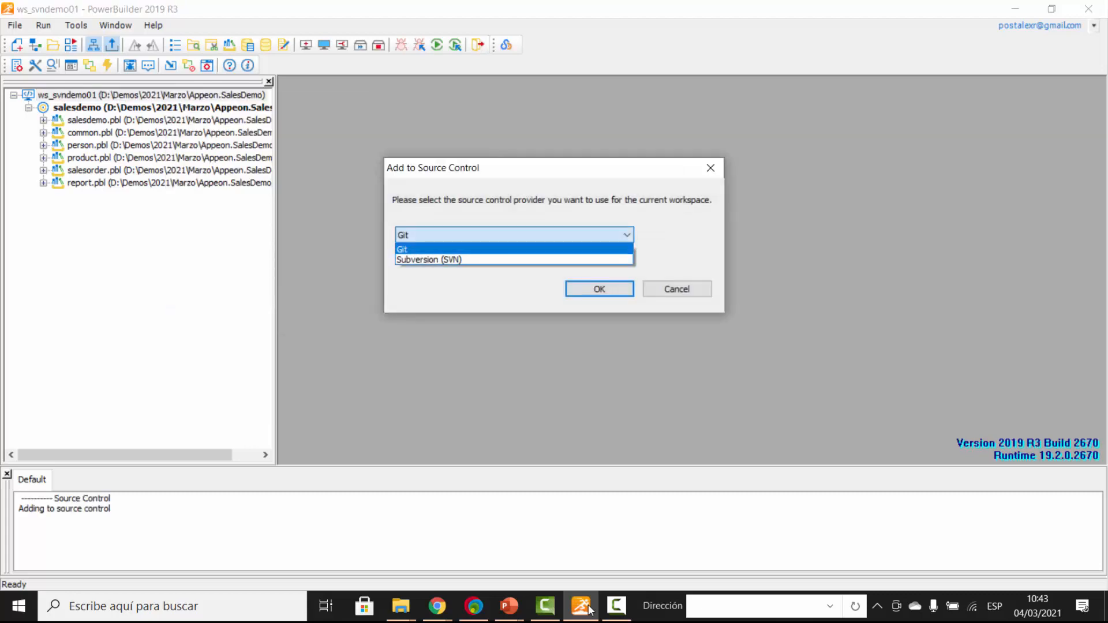
key(Down)
key(Return)
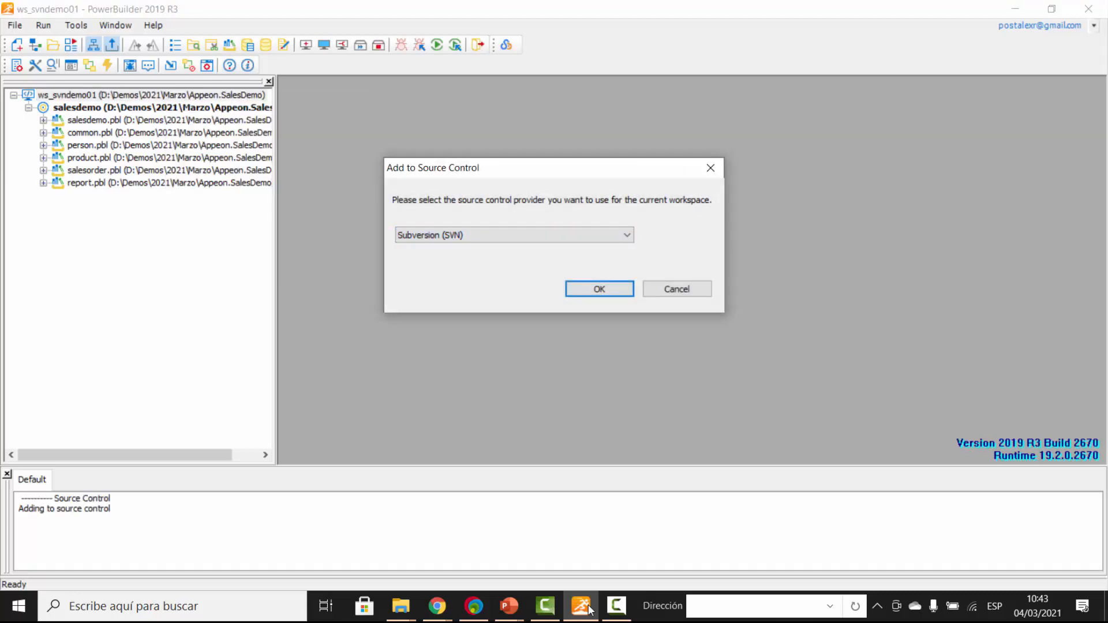
key(Return)
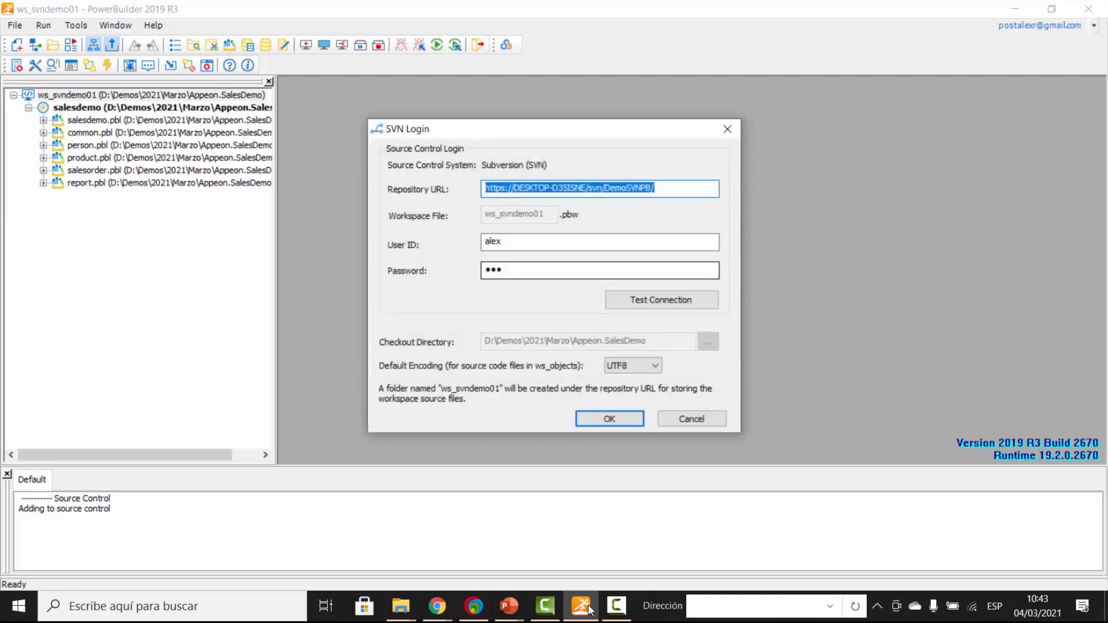
- Review the repository URL, user ID and password in the SVN login and test the connection
key(End)
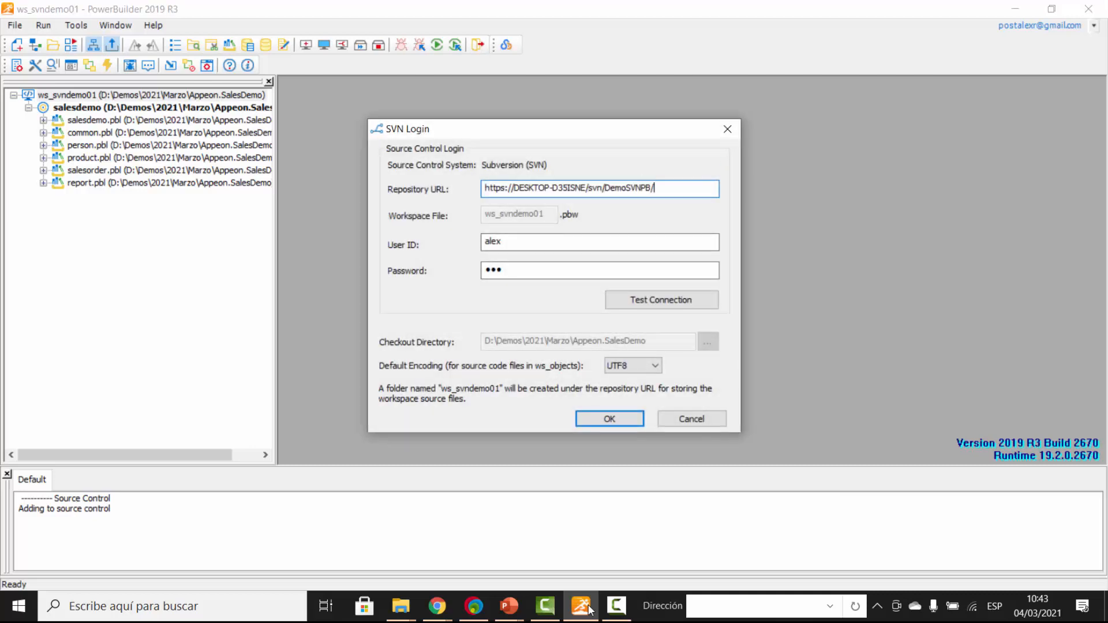
key(Tab)
key(End)
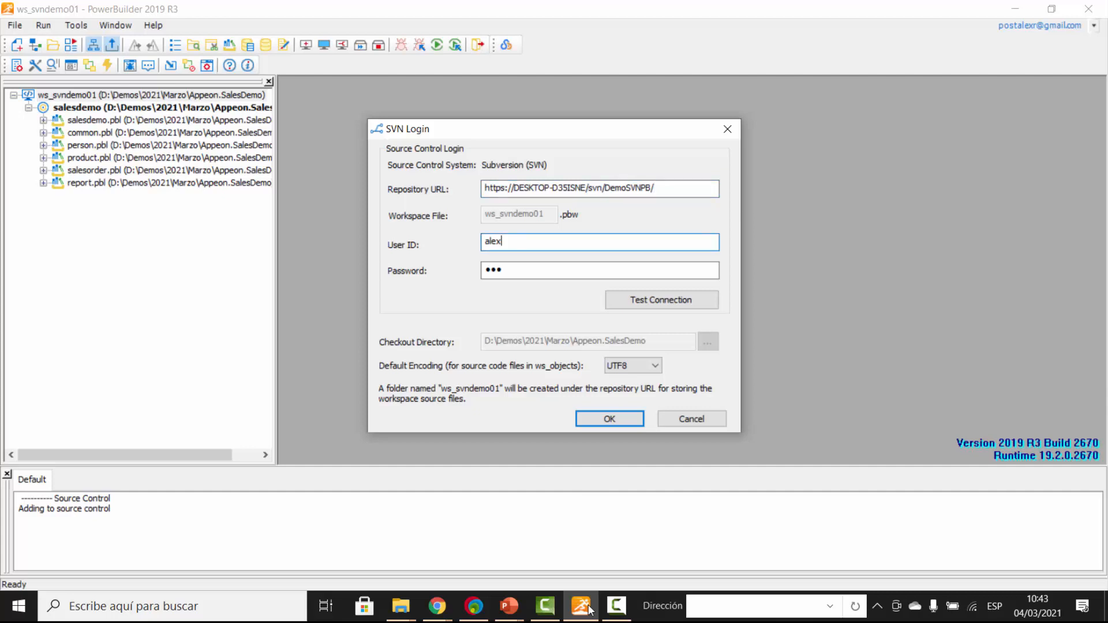
key(Tab)
key(End)
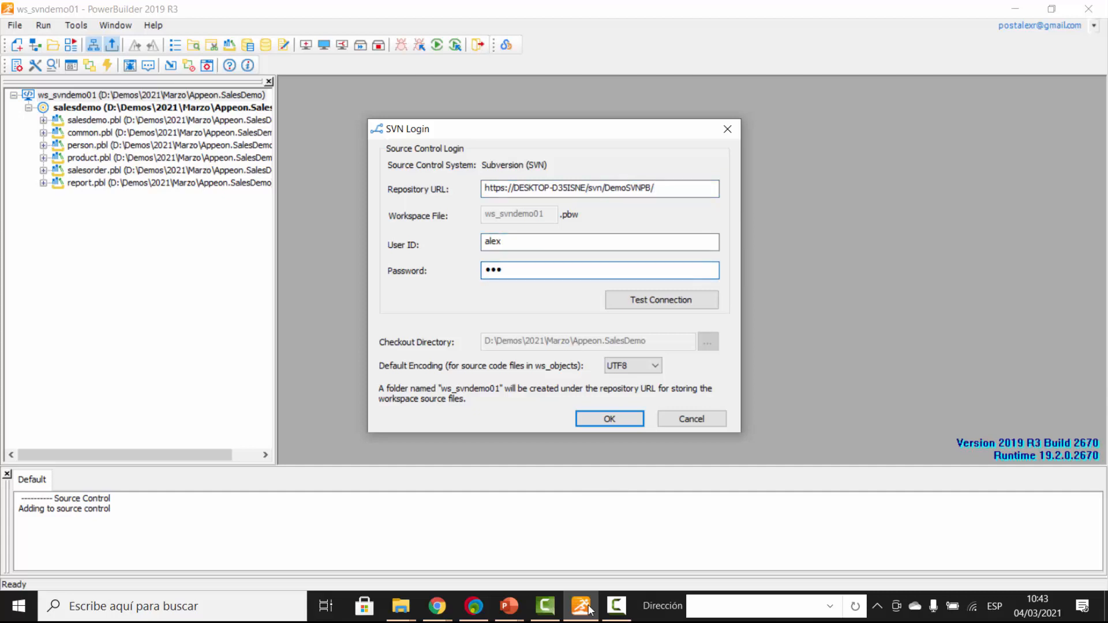
key(Tab)
key(Return)
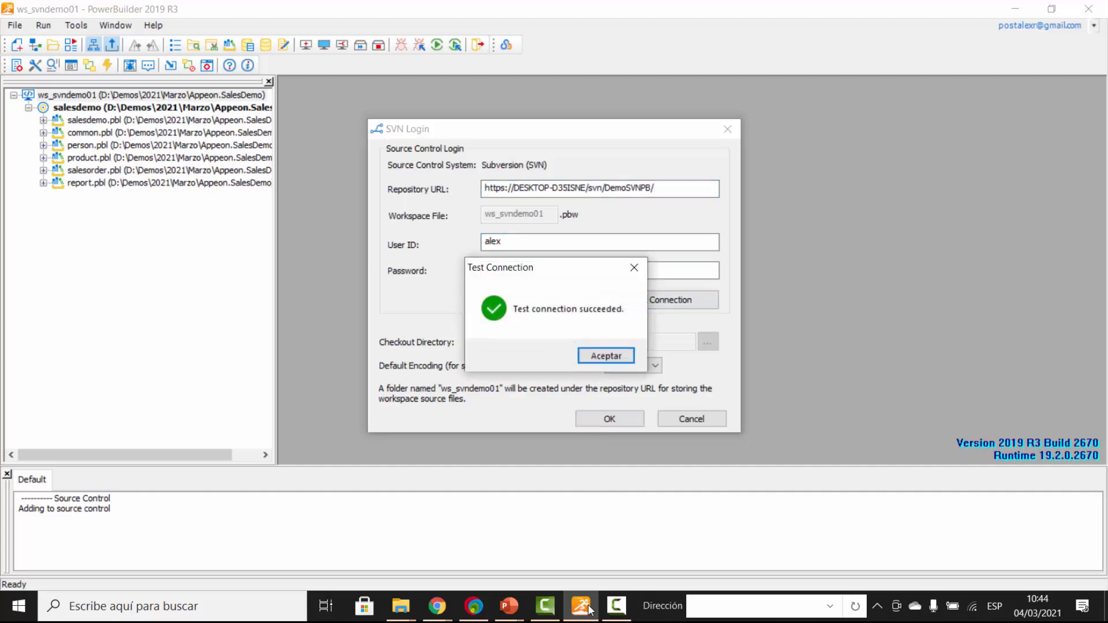
key(Return)
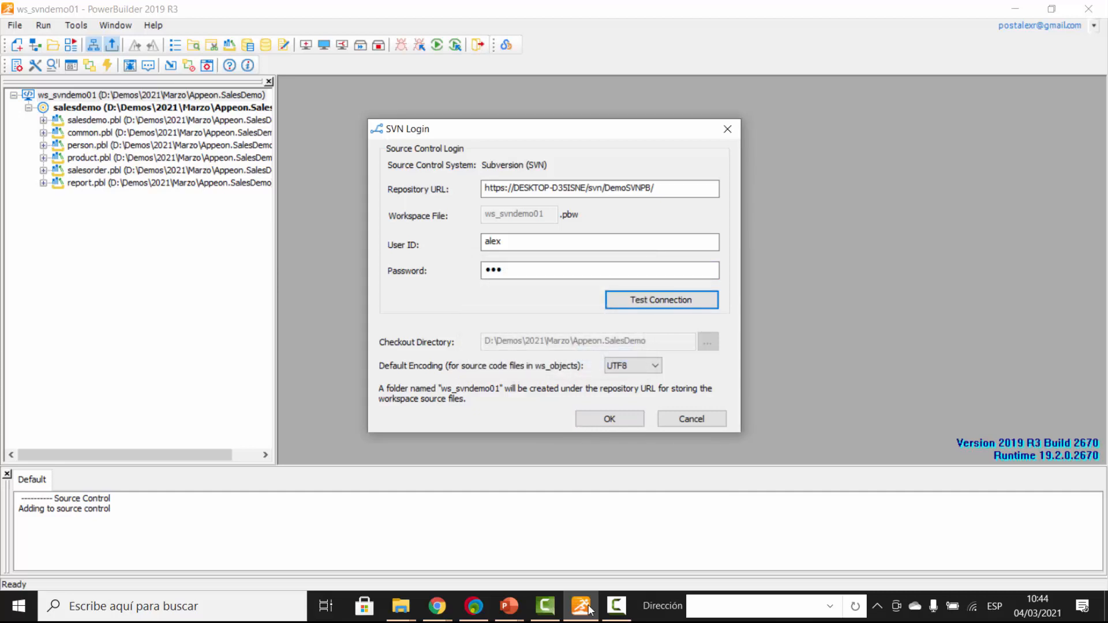
- Accept the SVN login and add all selected workspace files to the DemoSVNPB repository without a comment
key(Tab)
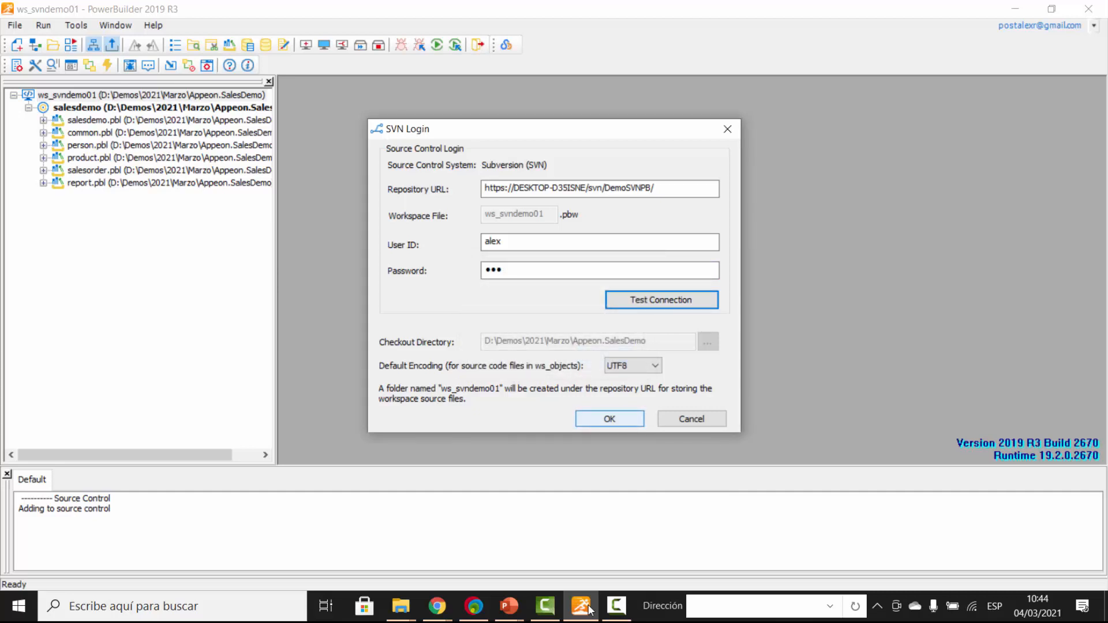
key(Return)
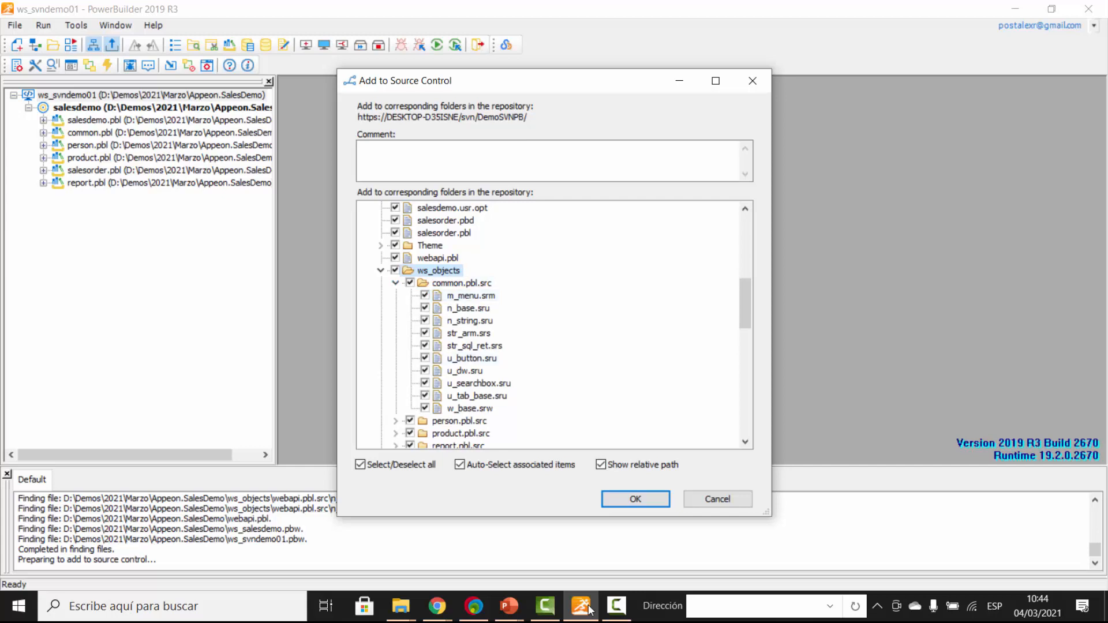
key(Return)
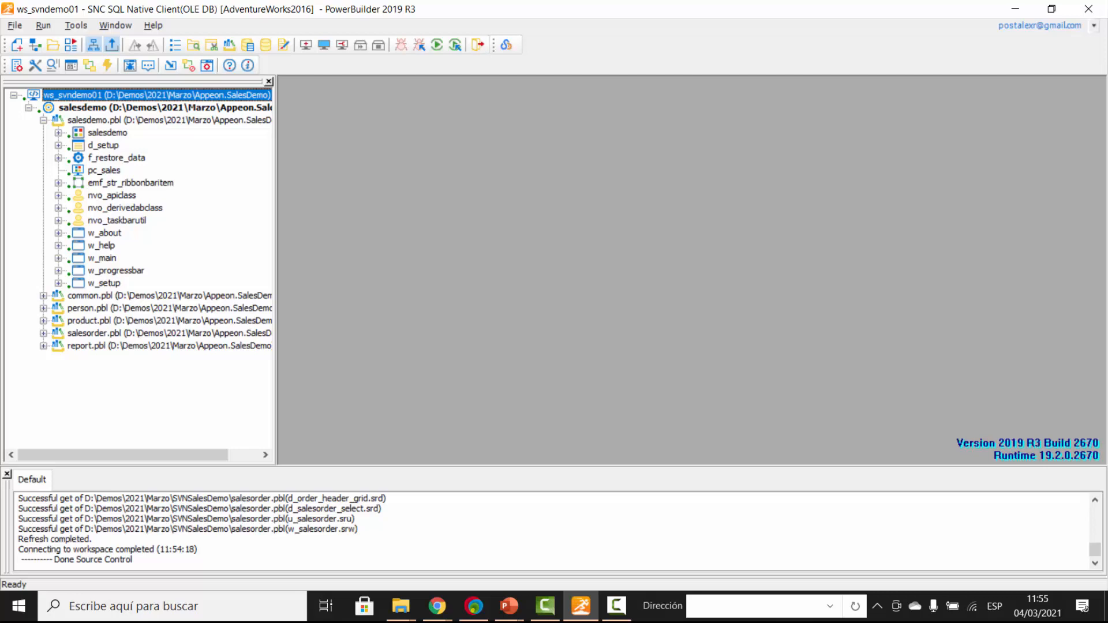
- Close the ws_svndemo01 workspace and start a new workspace connection using Subversion (SVN) as the source control system
right_click(194, 95)
click(231, 160)
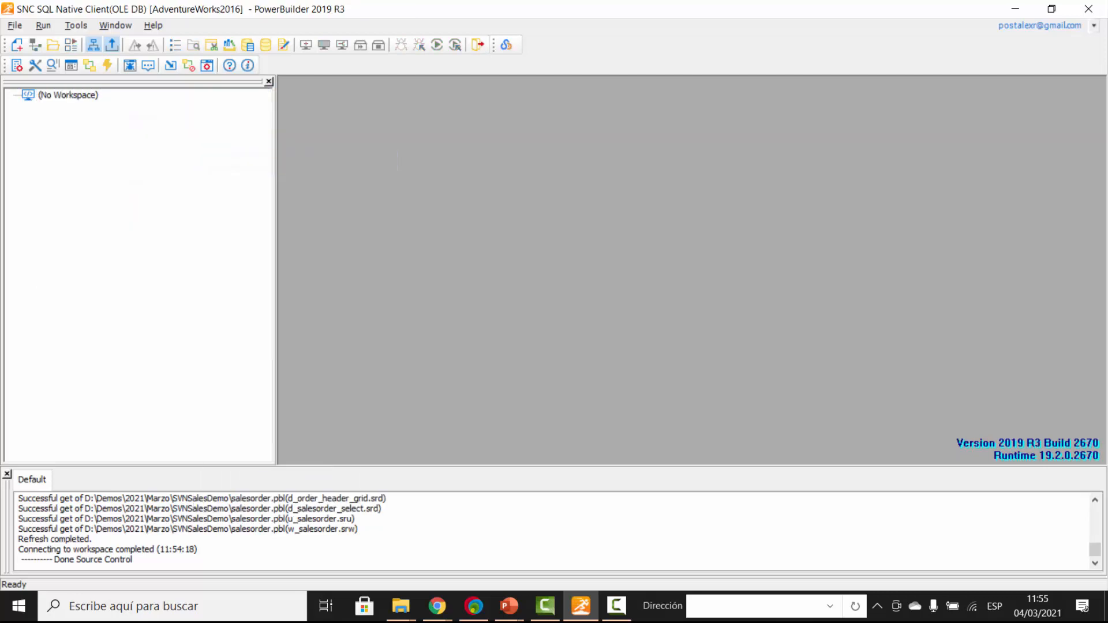
right_click(86, 95)
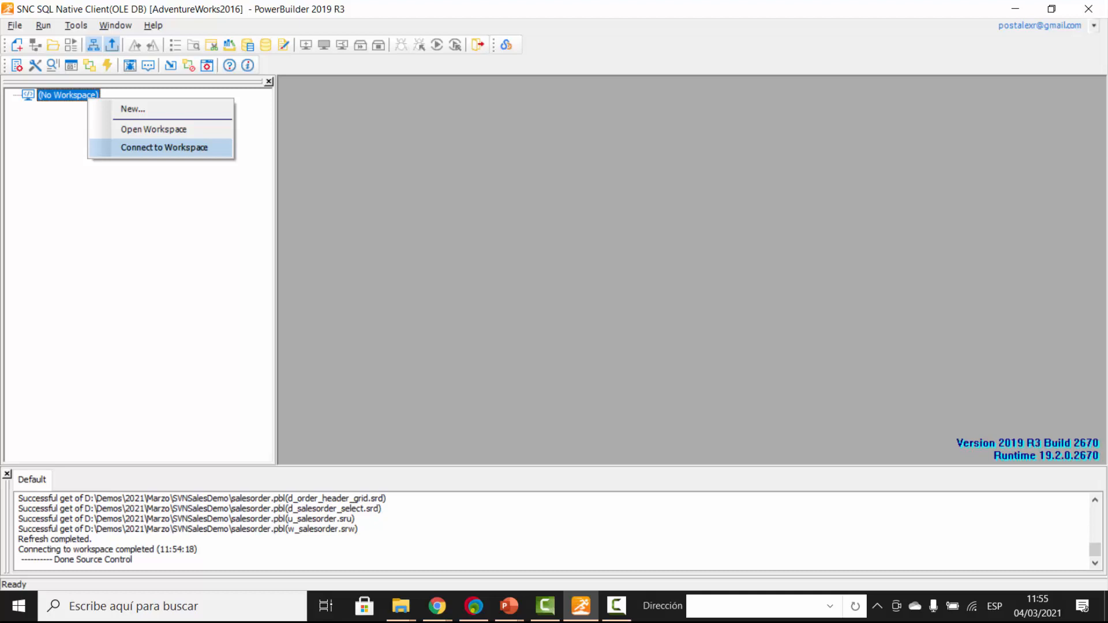
key(Return)
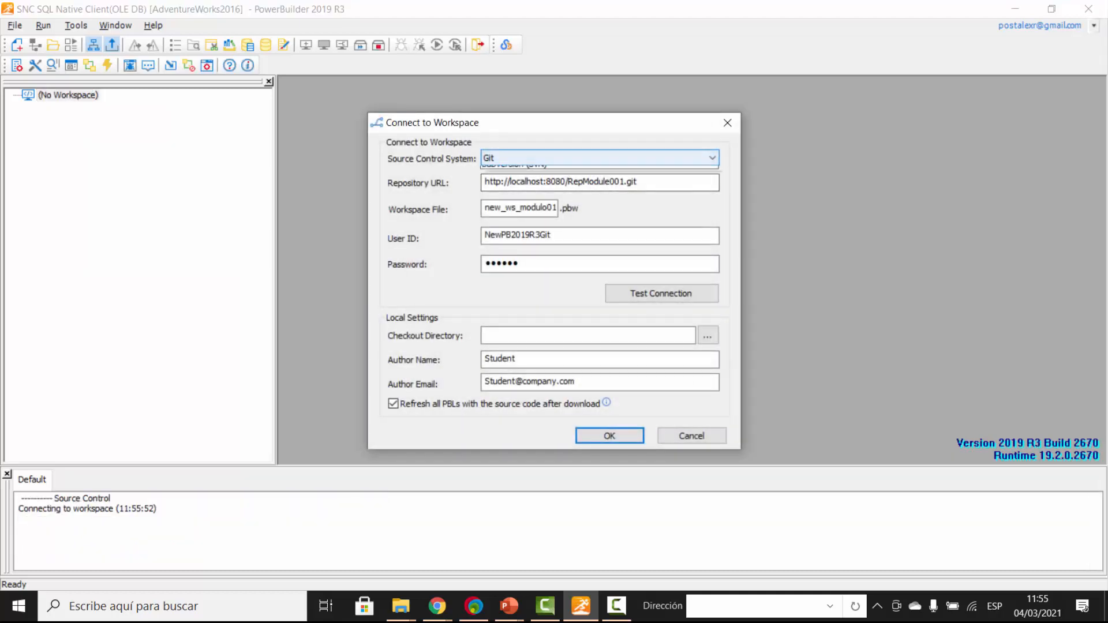
key(Down)
key(Return)
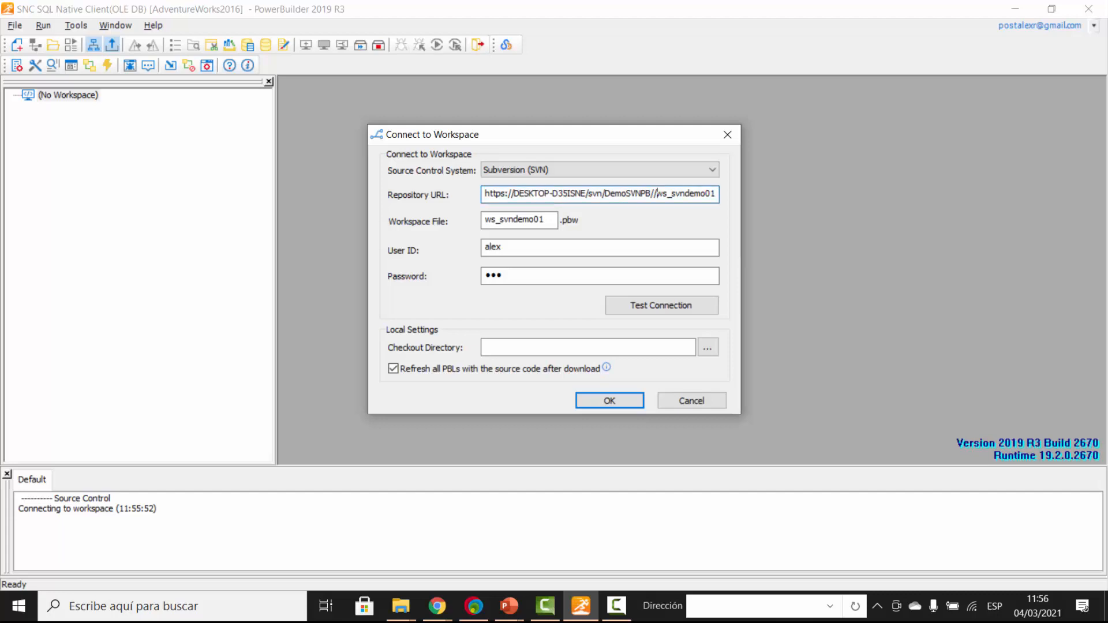
- Review the ws_svndemo01 repository URL, workspace file and login fields, and test the workspace connection
drag(656, 194, 716, 193)
key(Tab)
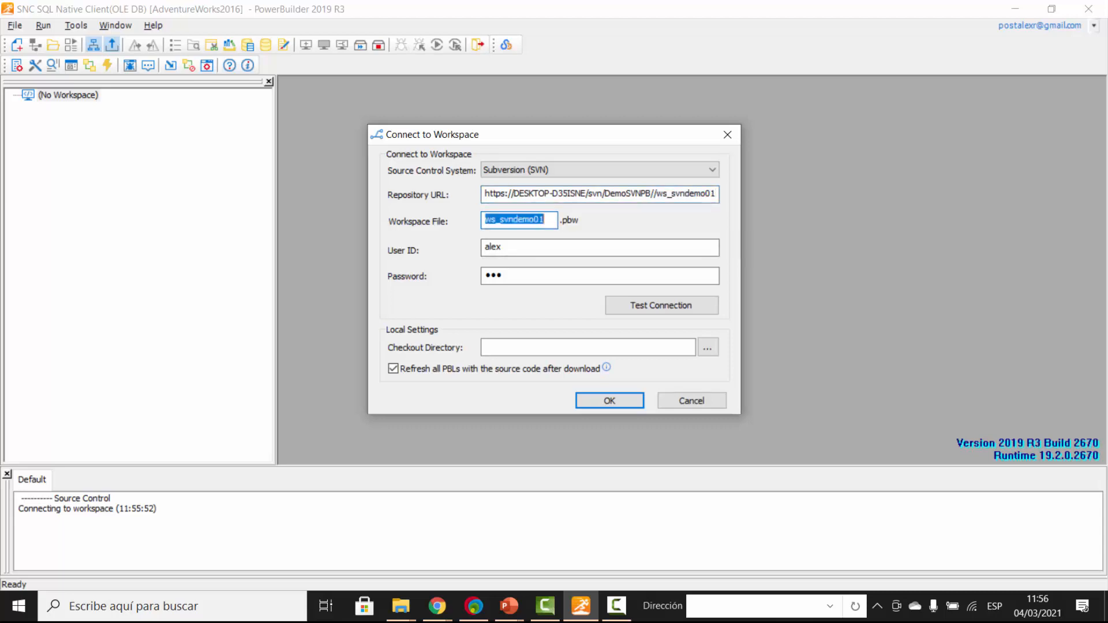
click(502, 247)
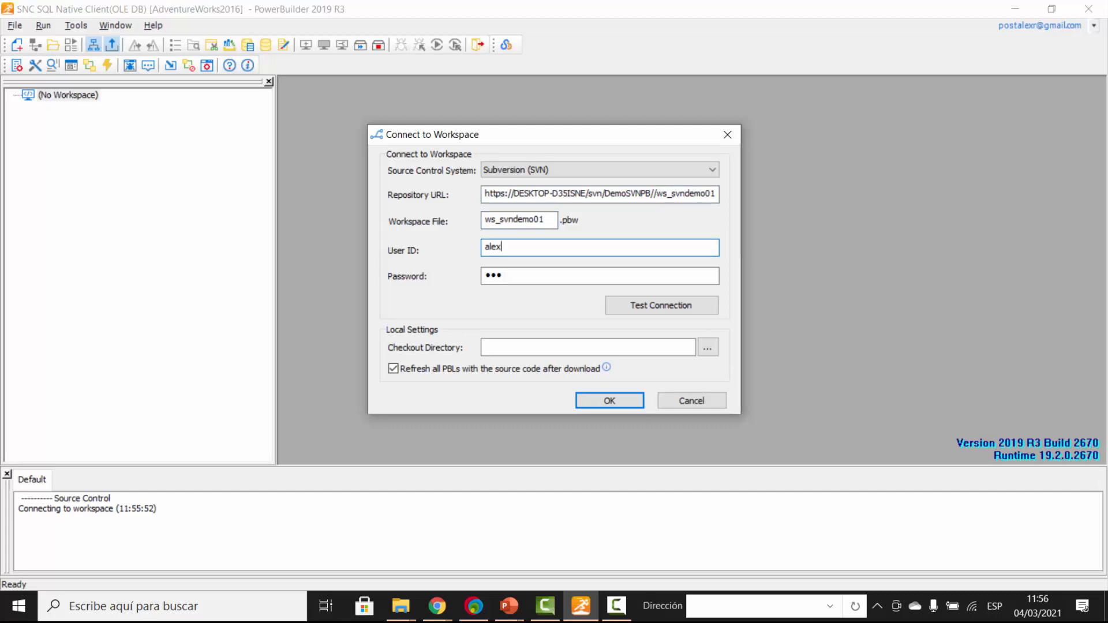
click(502, 276)
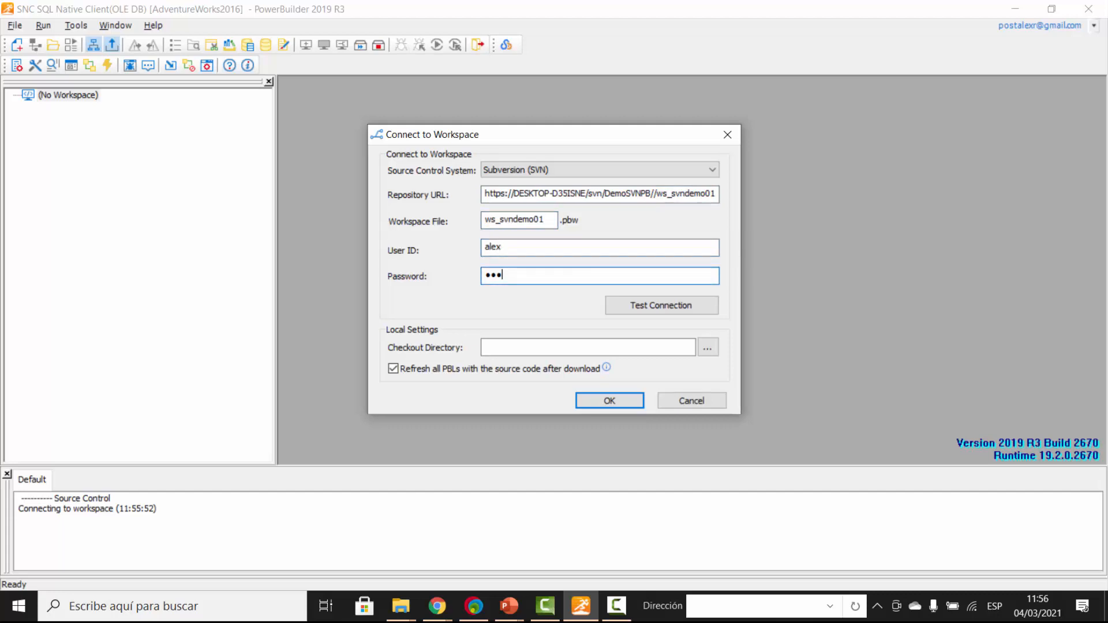
click(661, 304)
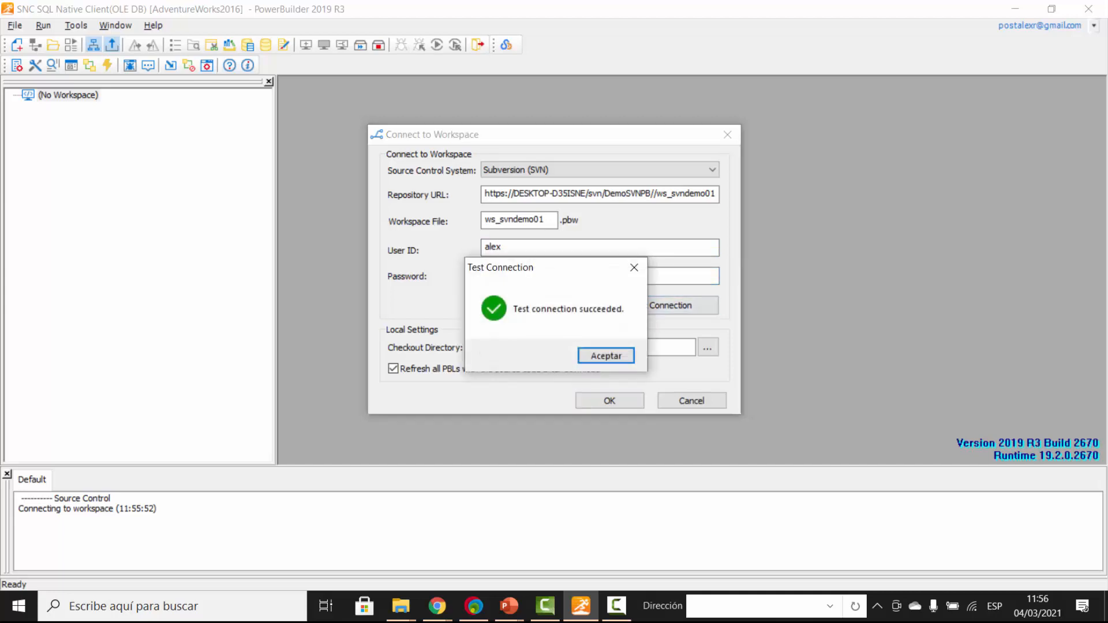
- Set the checkout directory to D:\Demos\2021\Marzo\SVNewSalesDemo and connect to the ws_svndemo01 workspace
click(609, 354)
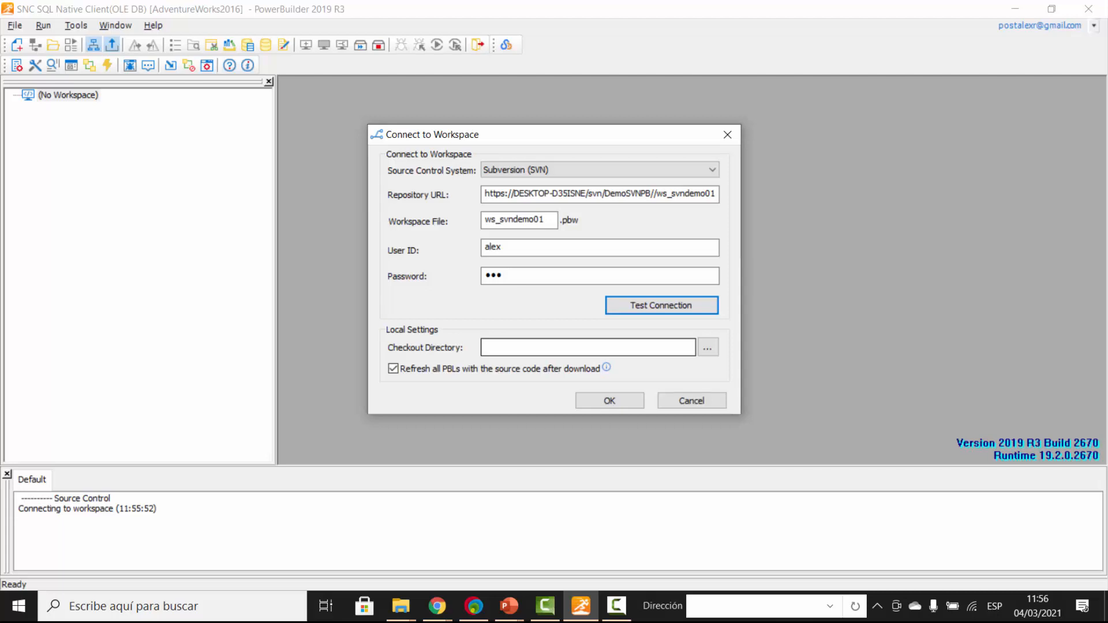
click(588, 347)
key(ctrl+v)
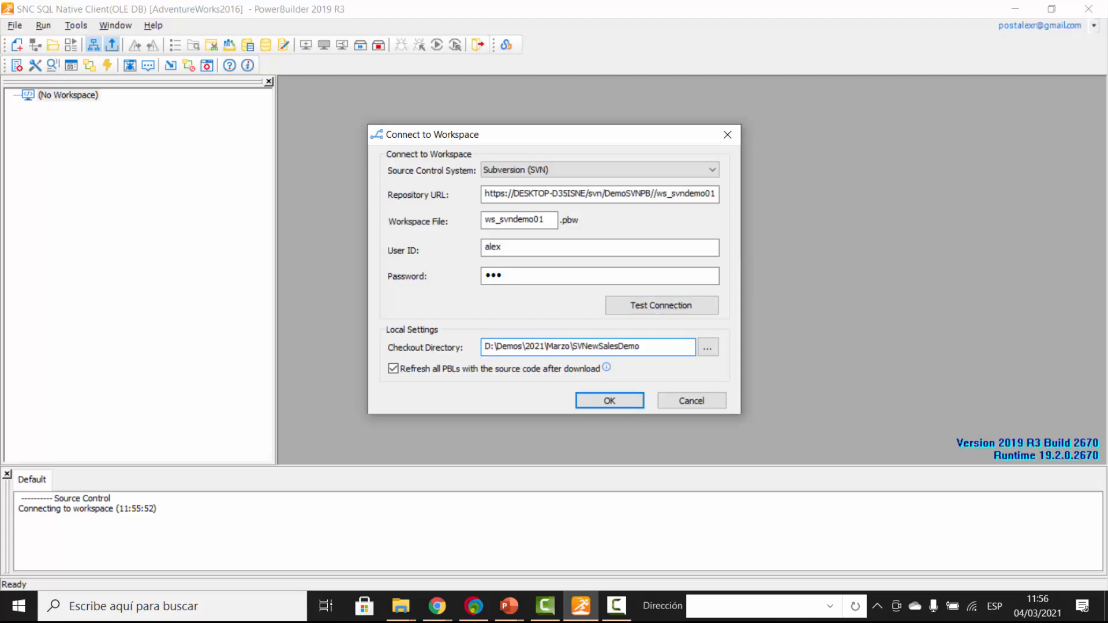
key(Return)
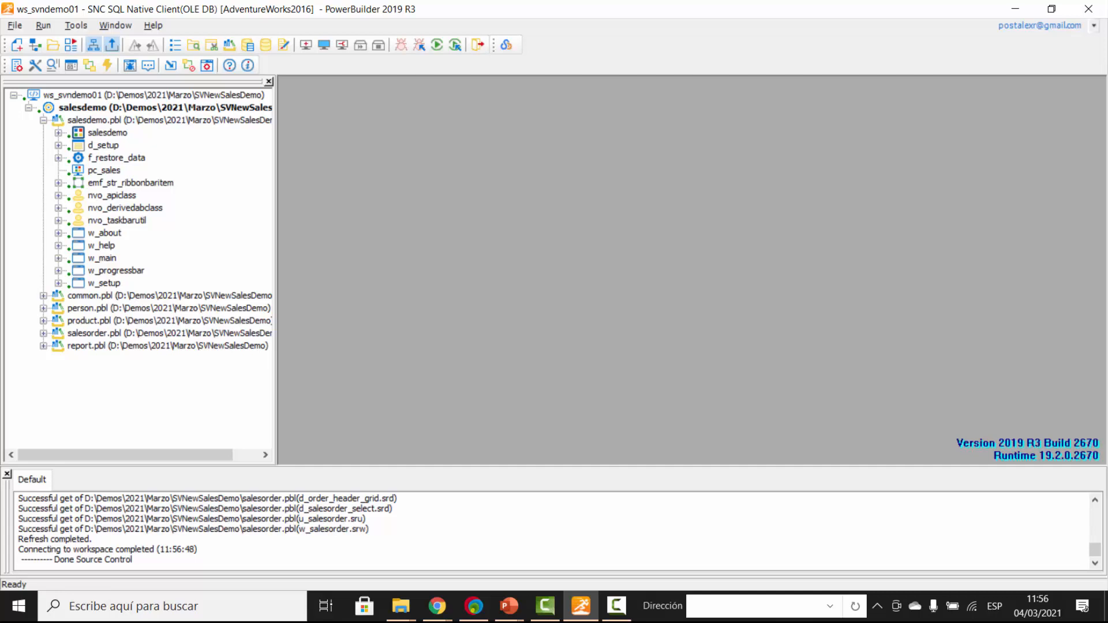
- Change the background of the w_about window to blue, then save and close the window
double_click(105, 233)
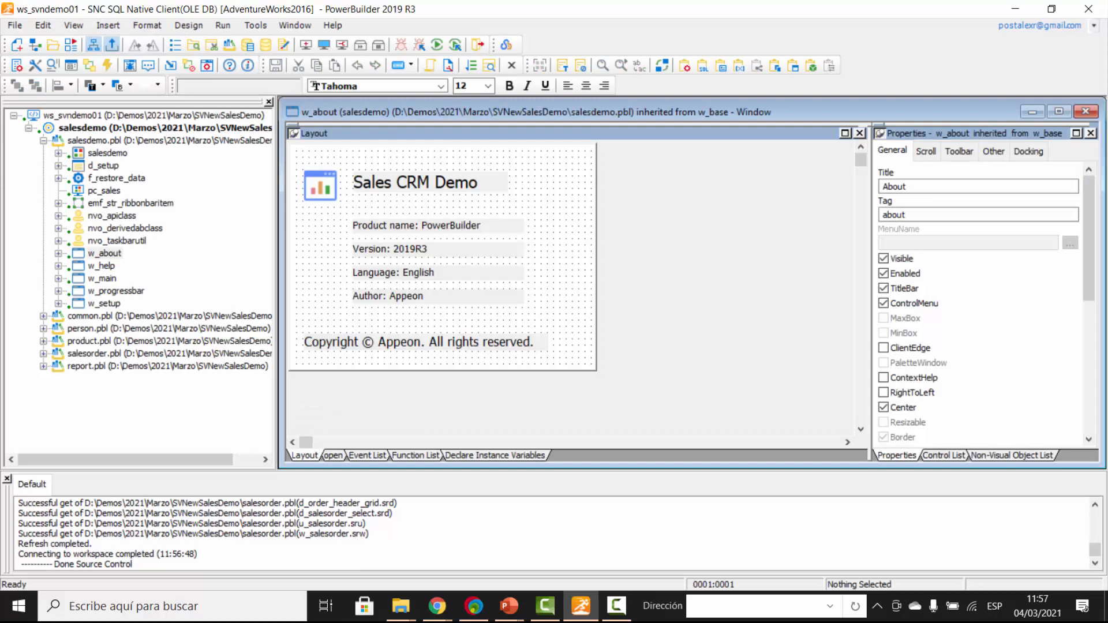
click(130, 85)
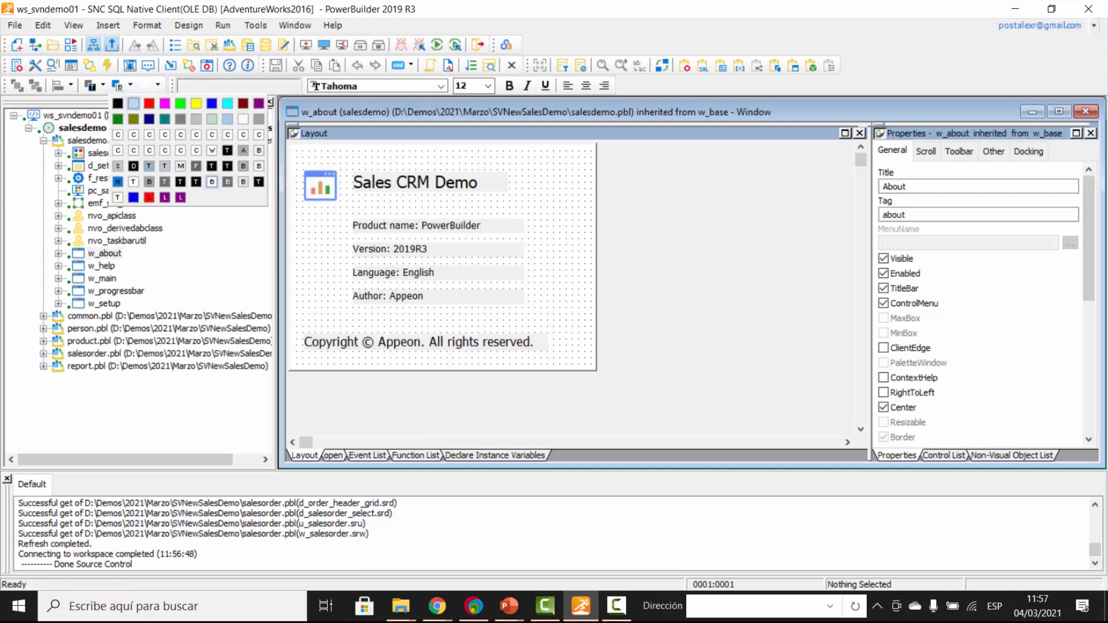
click(150, 135)
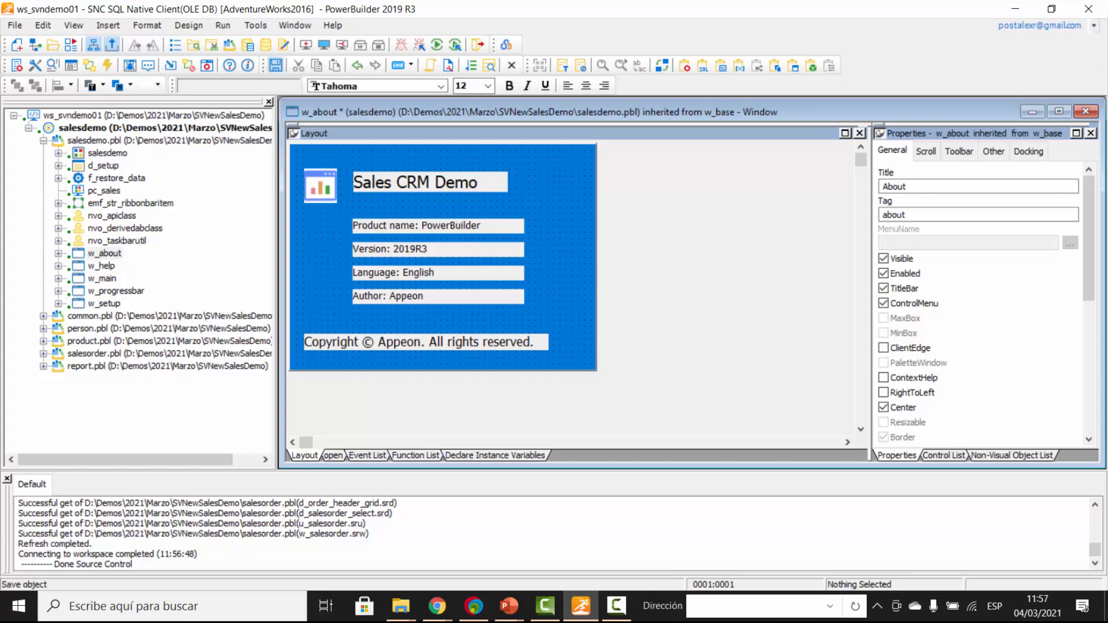
click(276, 65)
click(511, 66)
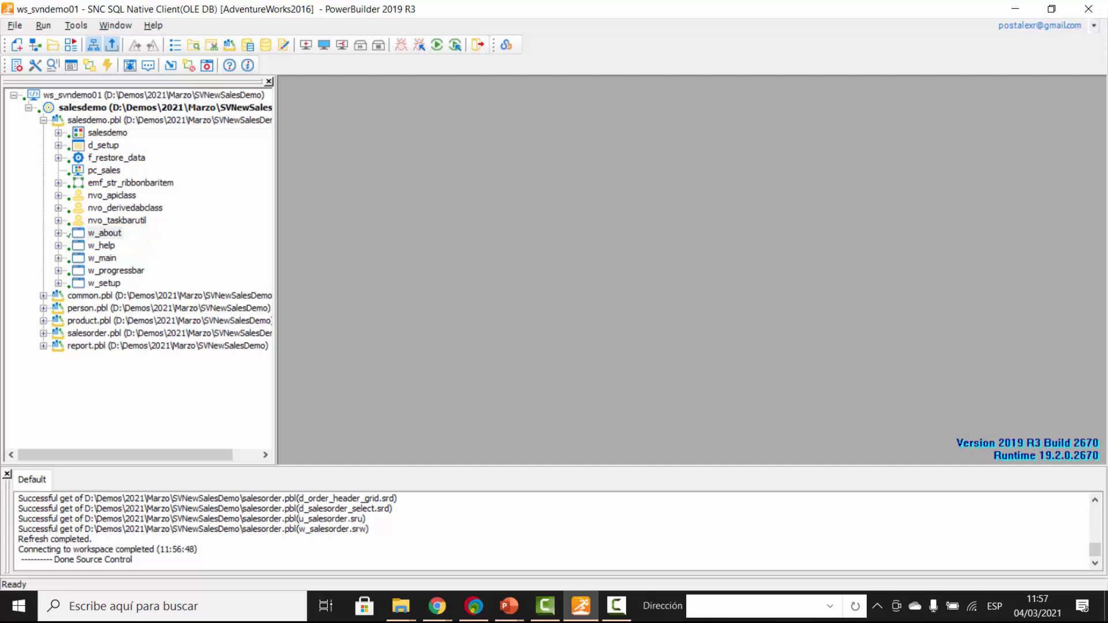
- Commit the modified w_about window to the SVN repository without a comment
right_click(104, 233)
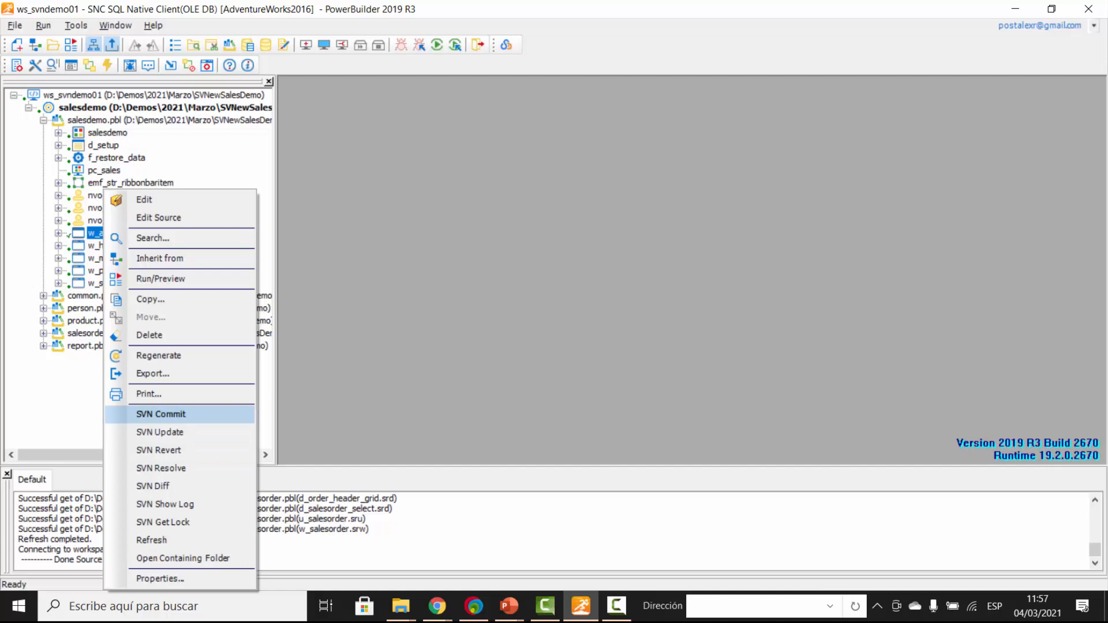
click(161, 414)
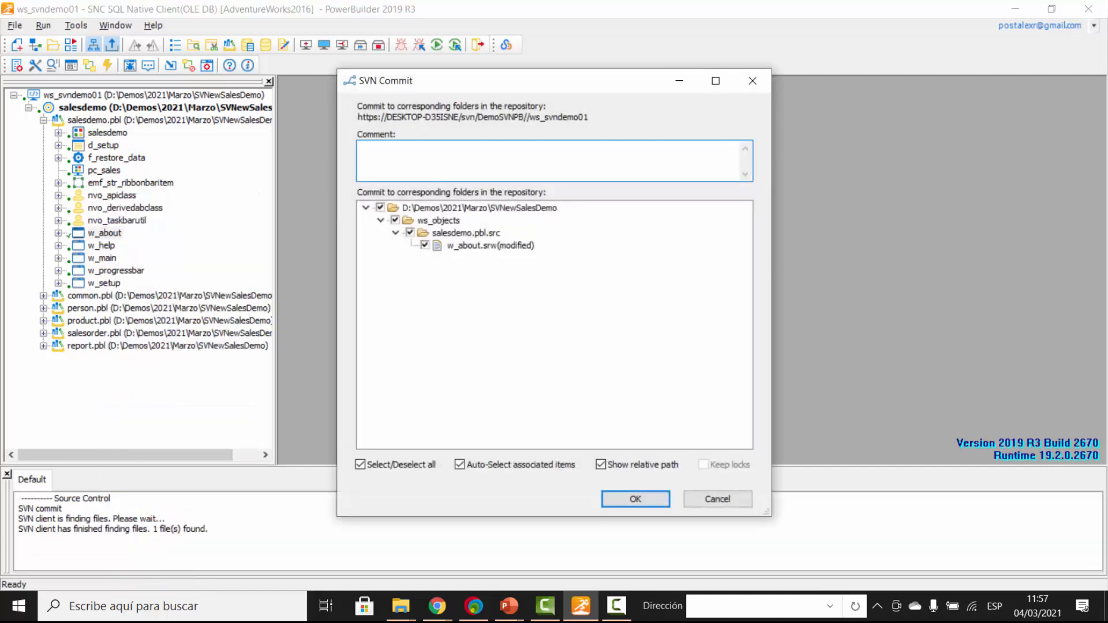
click(635, 499)
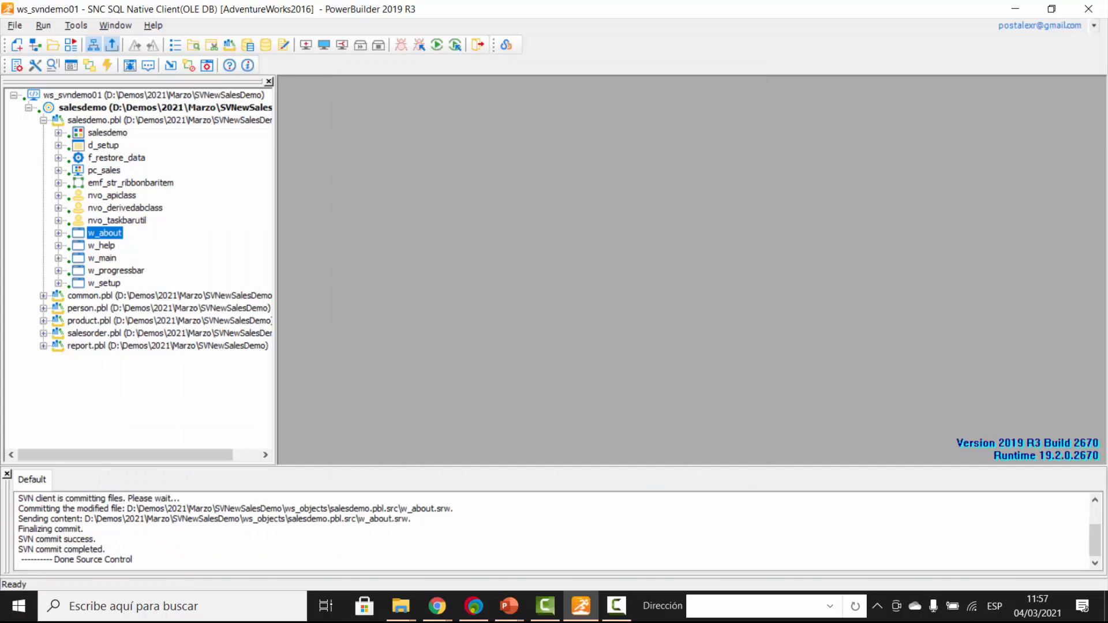
- Open the recent workspace D:\Demos\2021\Marzo\Appeon.SalesDemo\ws_svndemo01.pbw and update its w_about window from SVN
click(15, 26)
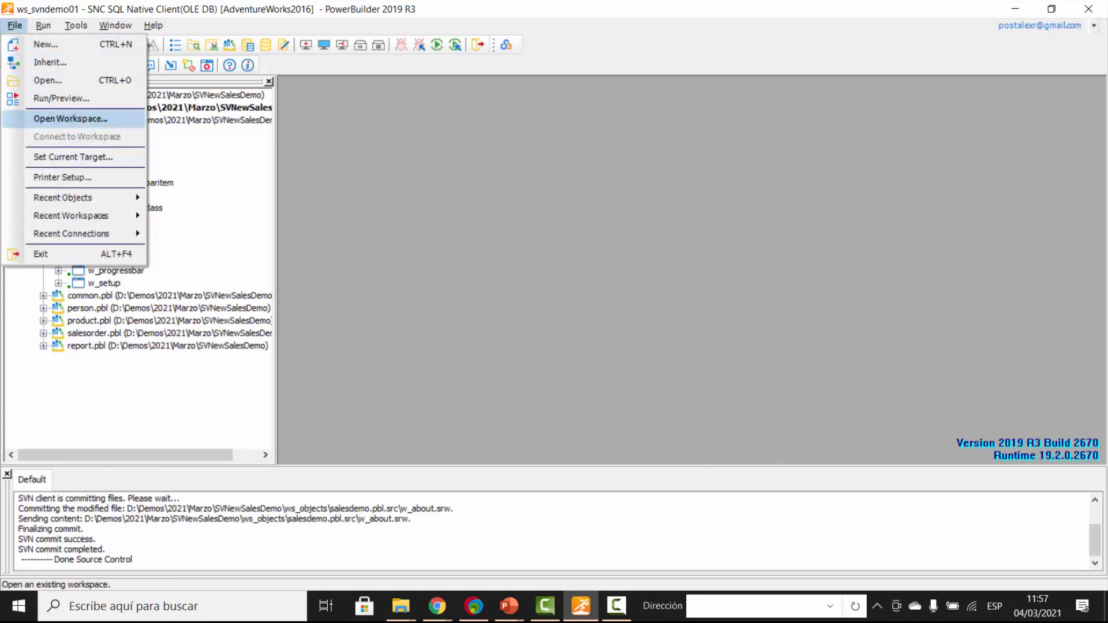
mouse_move(86, 215)
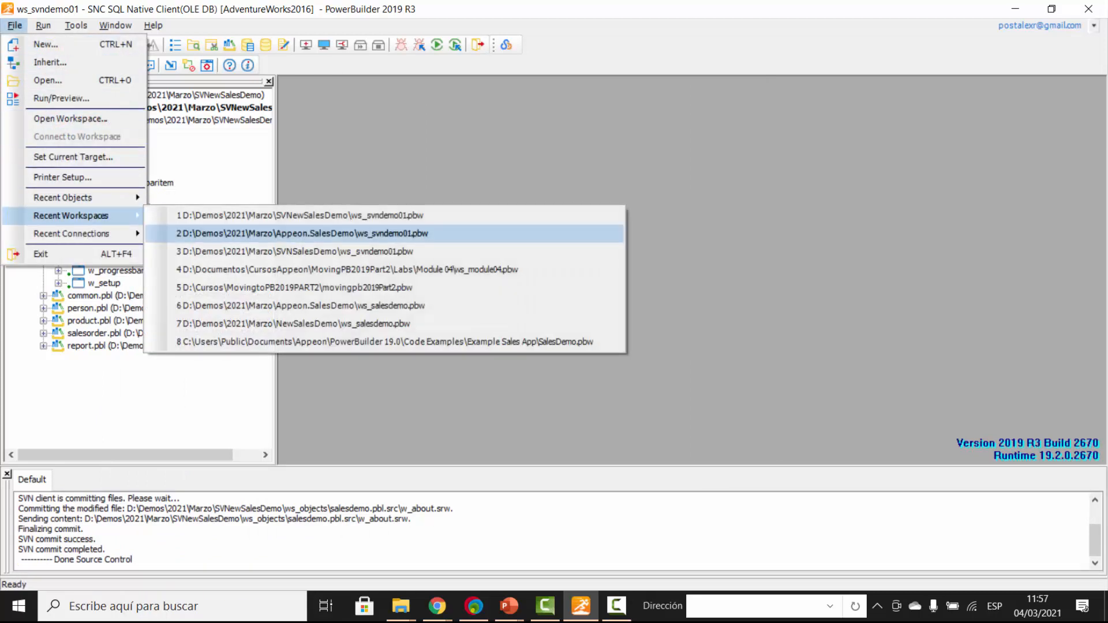
click(300, 233)
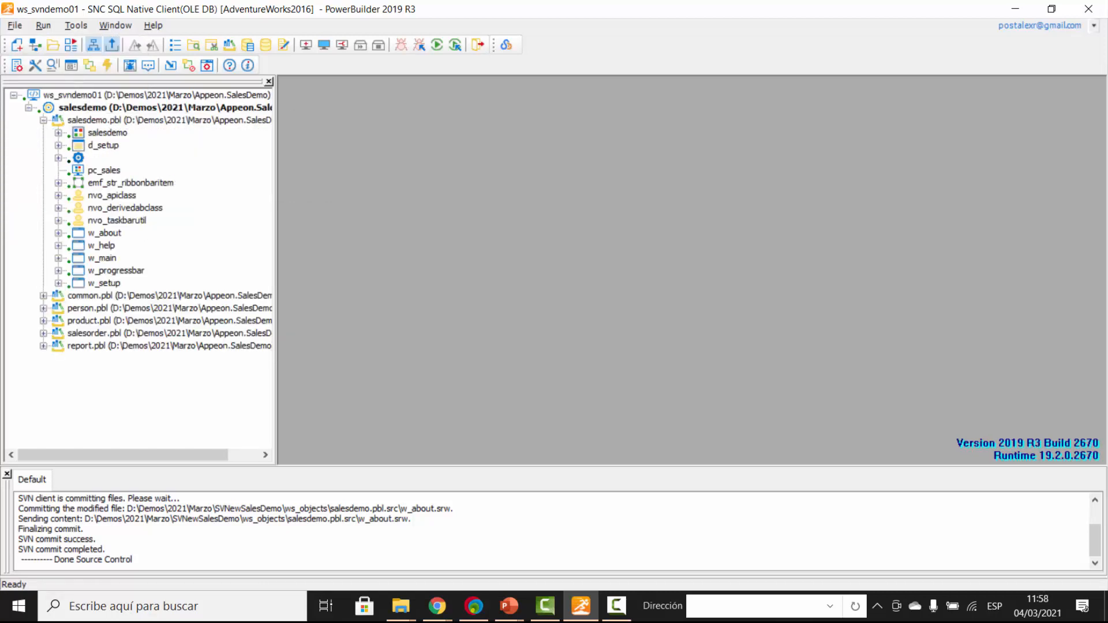
right_click(104, 232)
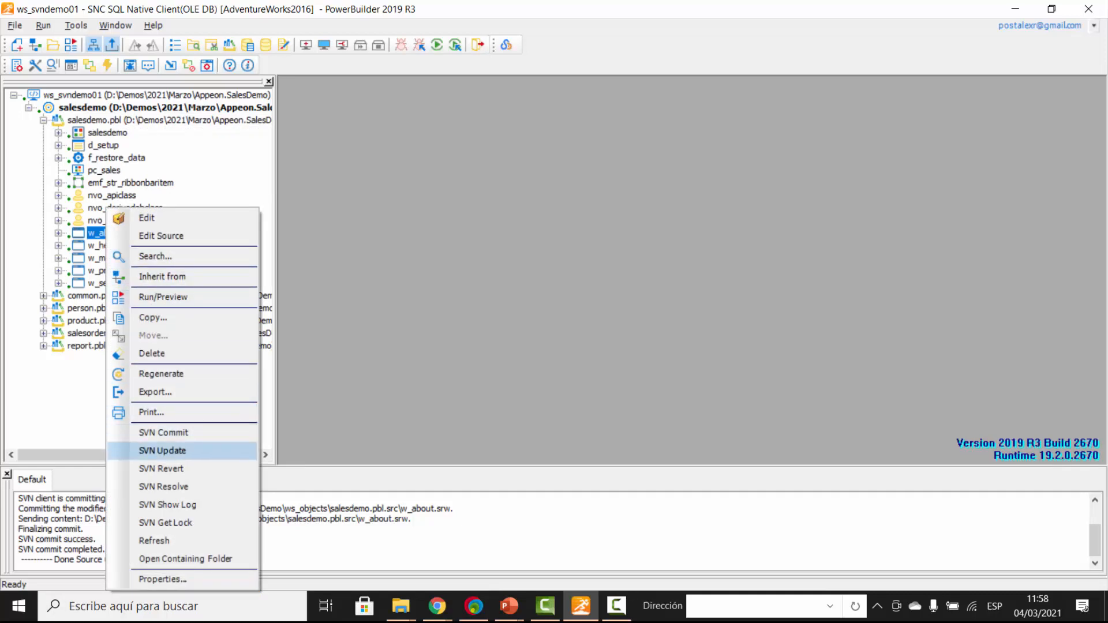
click(162, 450)
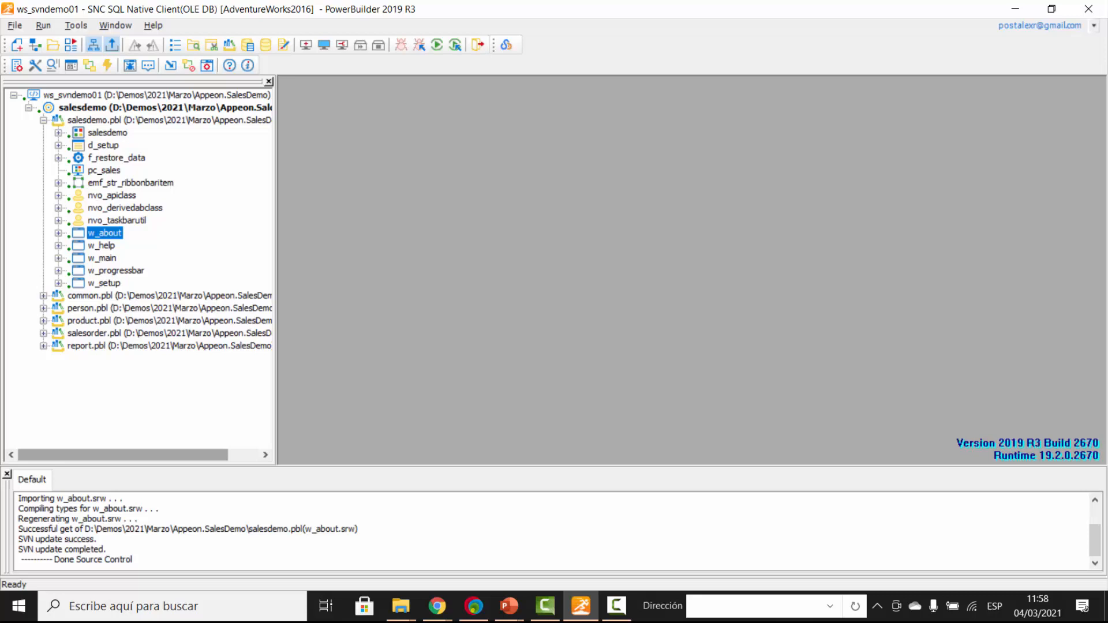
- Open the w_about window, set its title to "About SVN" and save it
key(Return)
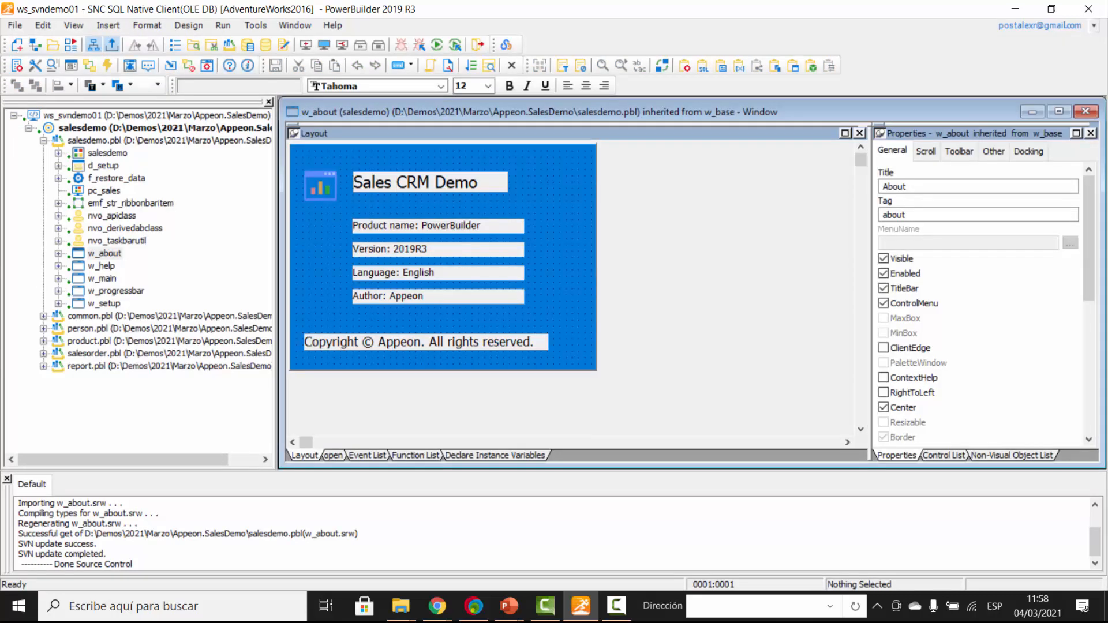
click(908, 187)
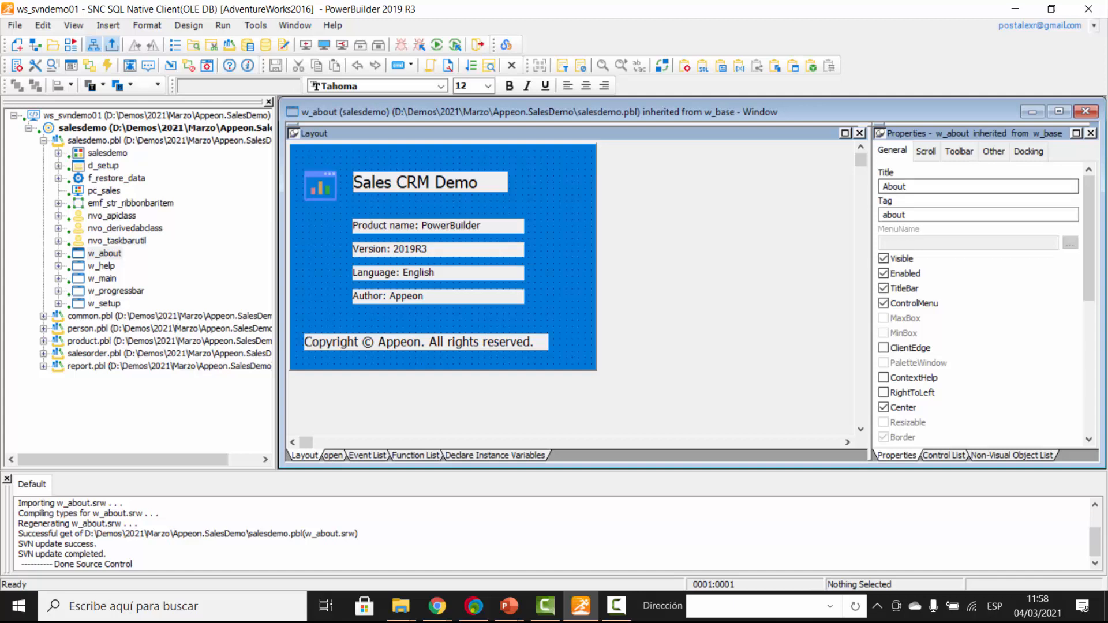
text(SVN)
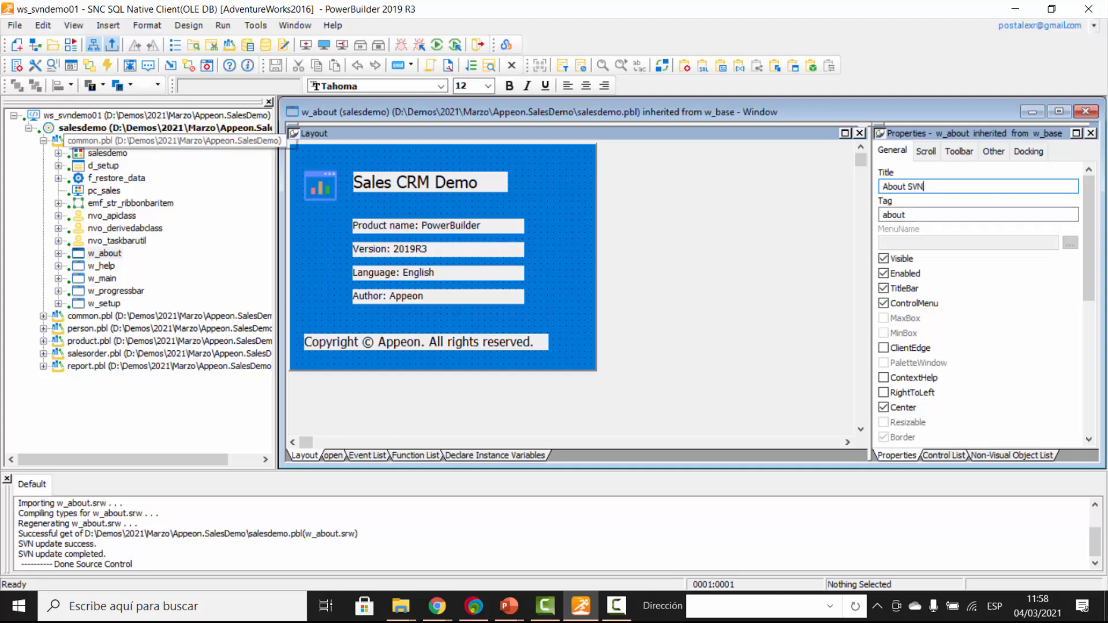
key(Return)
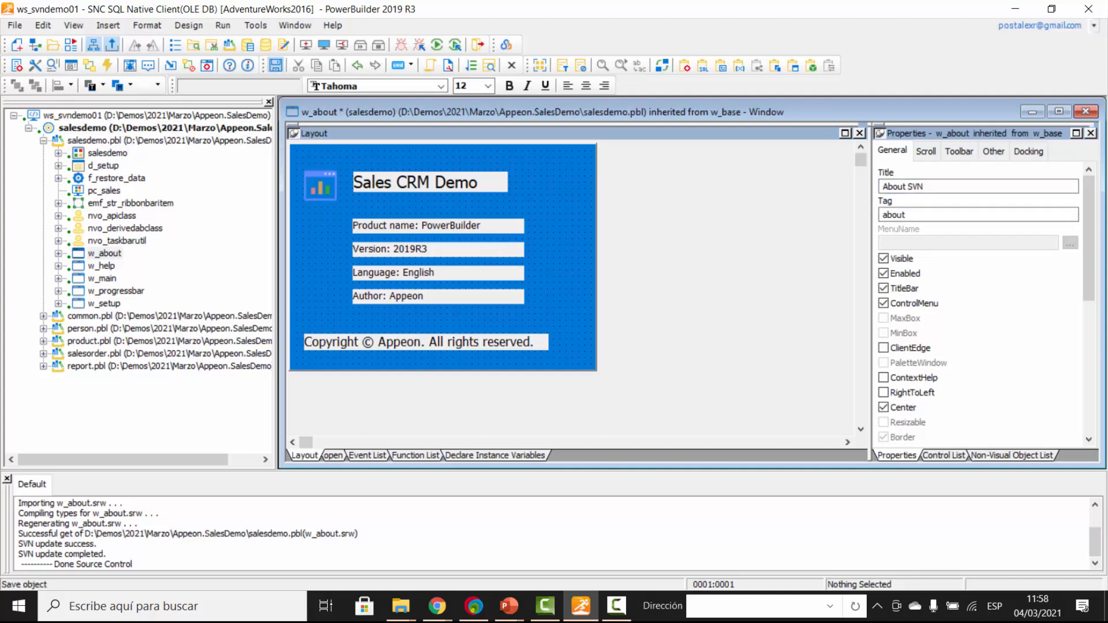
- Commit w_about to the SVN repository with the comment "Cambio en el Title"
right_click(93, 252)
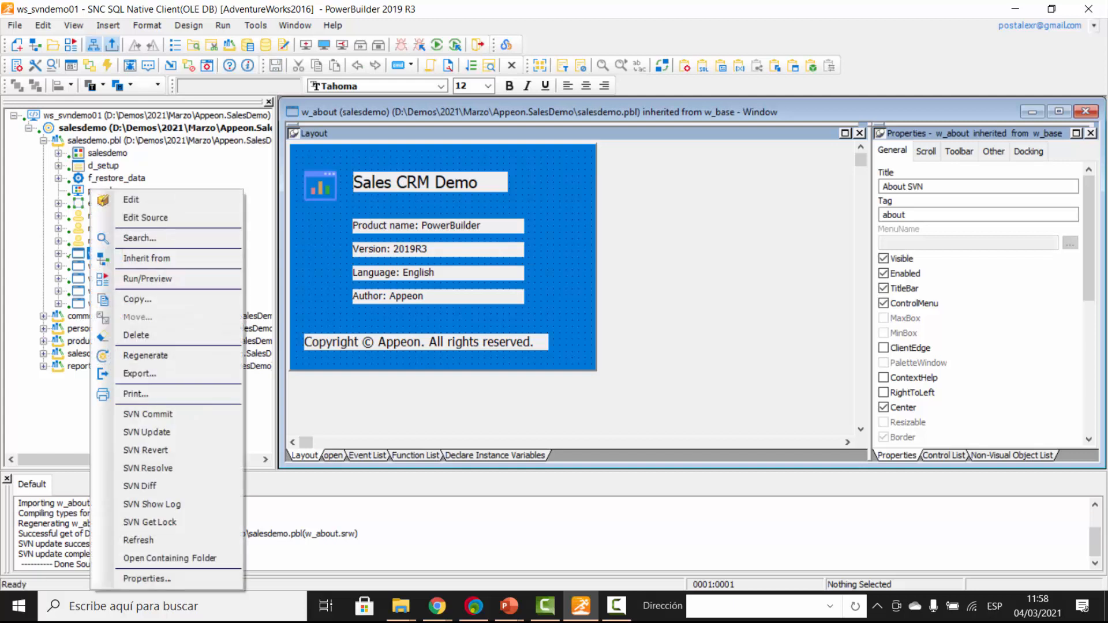
click(148, 414)
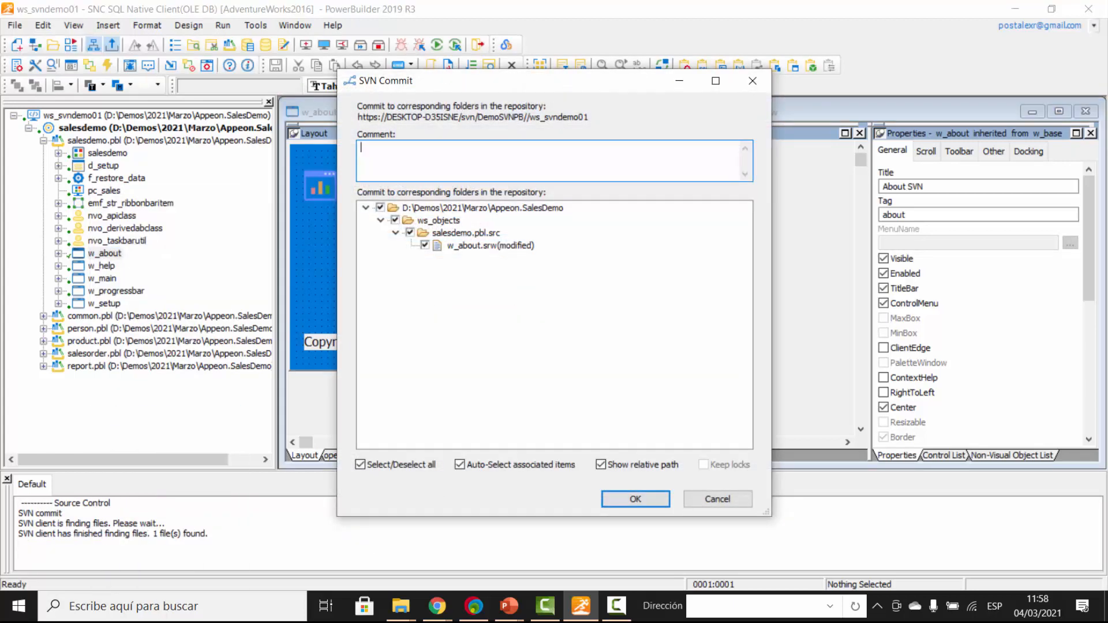
text(Cambio en el Title)
key(Return)
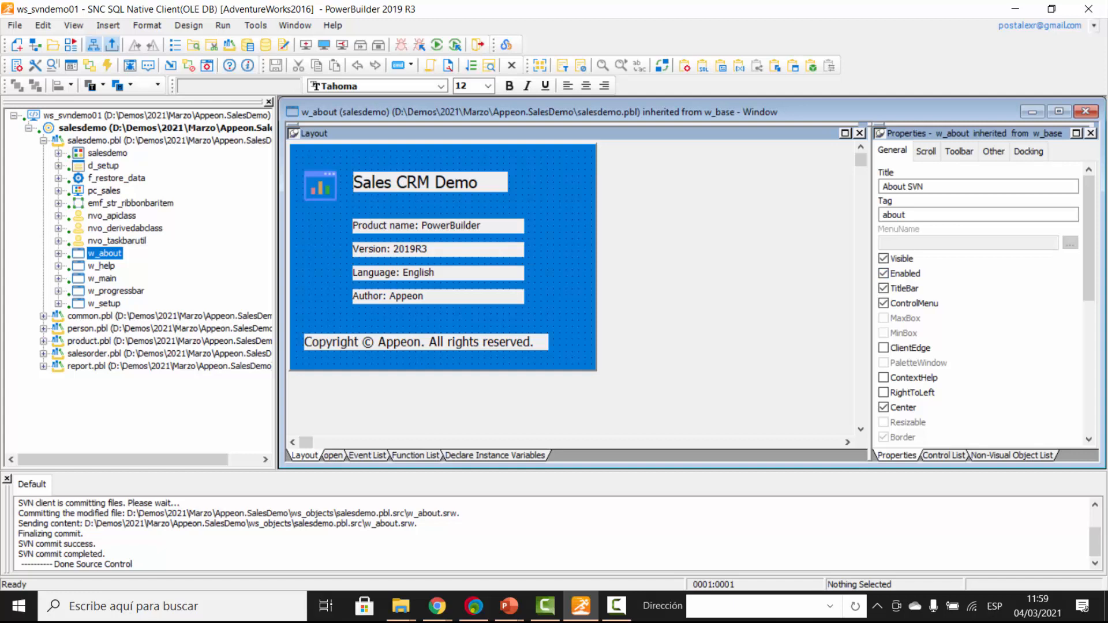
- Get an SVN lock on w_about and close its open window
right_click(113, 252)
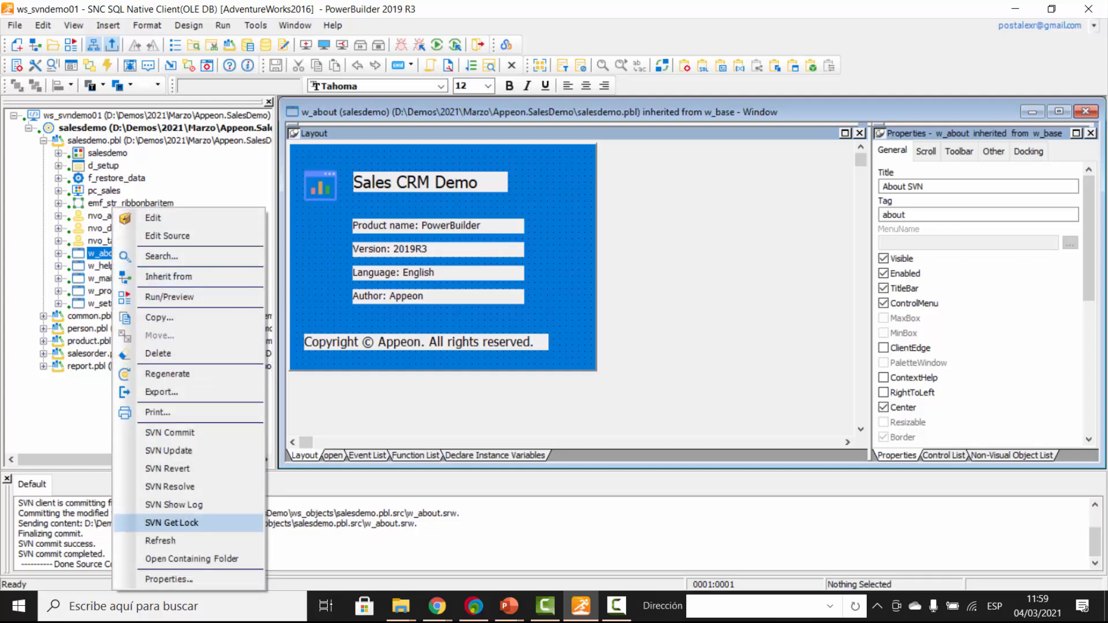
click(172, 523)
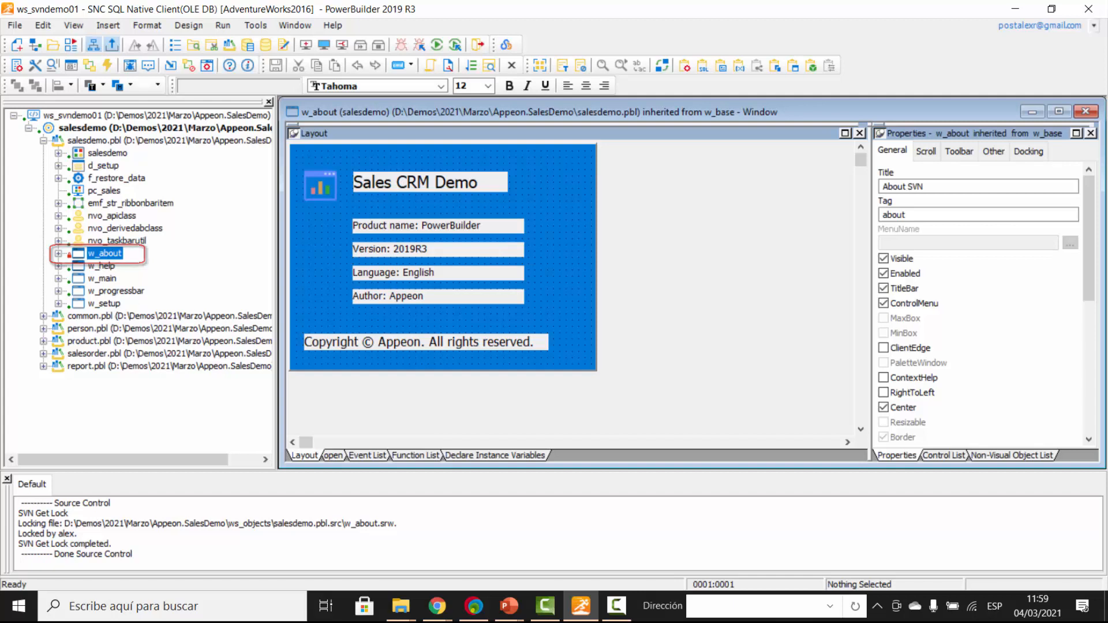
key(ctrl+w)
- Open the recent SVNewSalesDemo copy of ws_svndemo01 and try to get an SVN lock on its w_about window
key(alt+f)
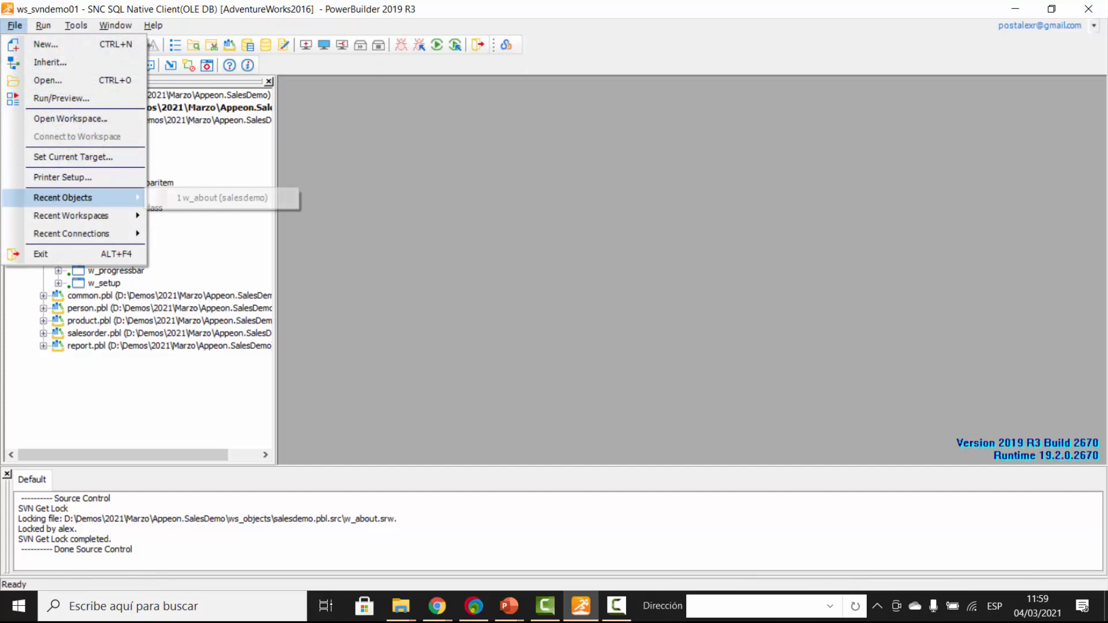
mouse_move(75, 215)
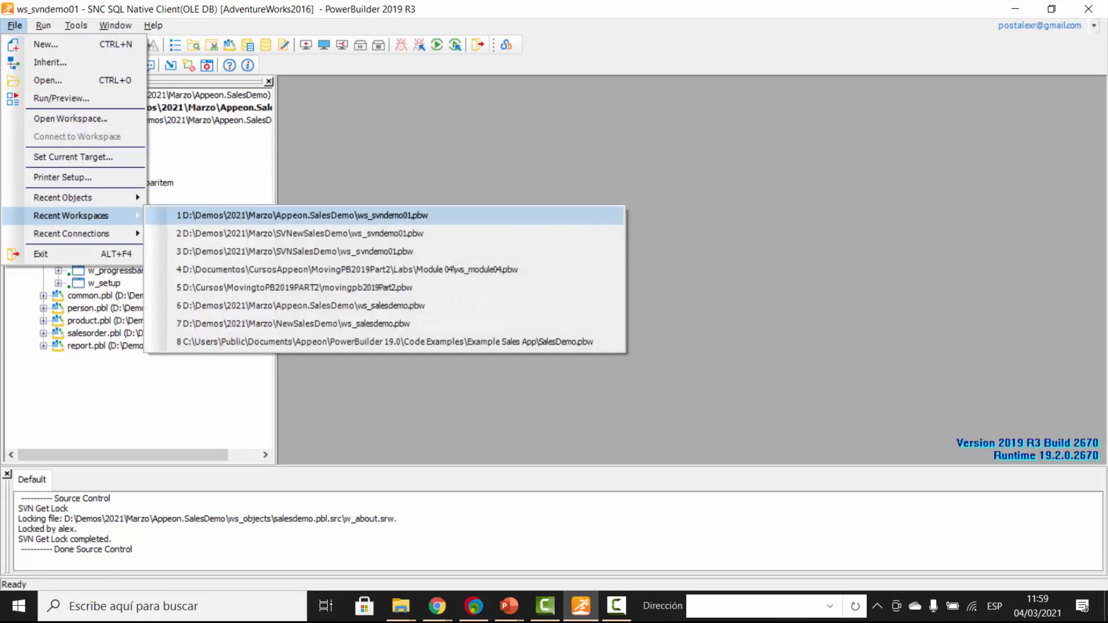
click(300, 233)
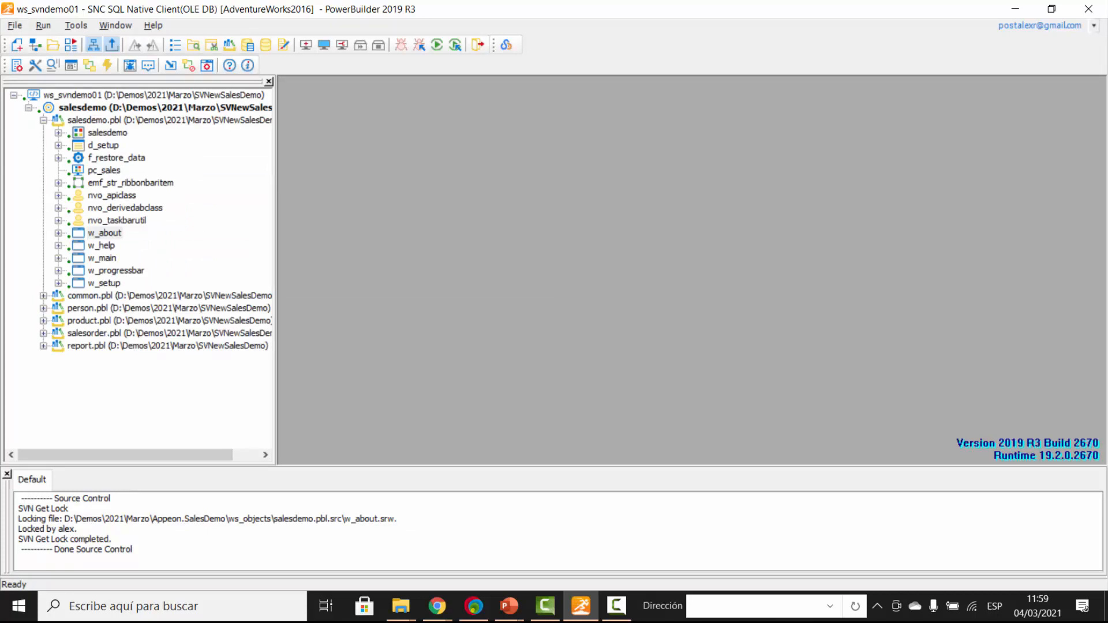
right_click(98, 233)
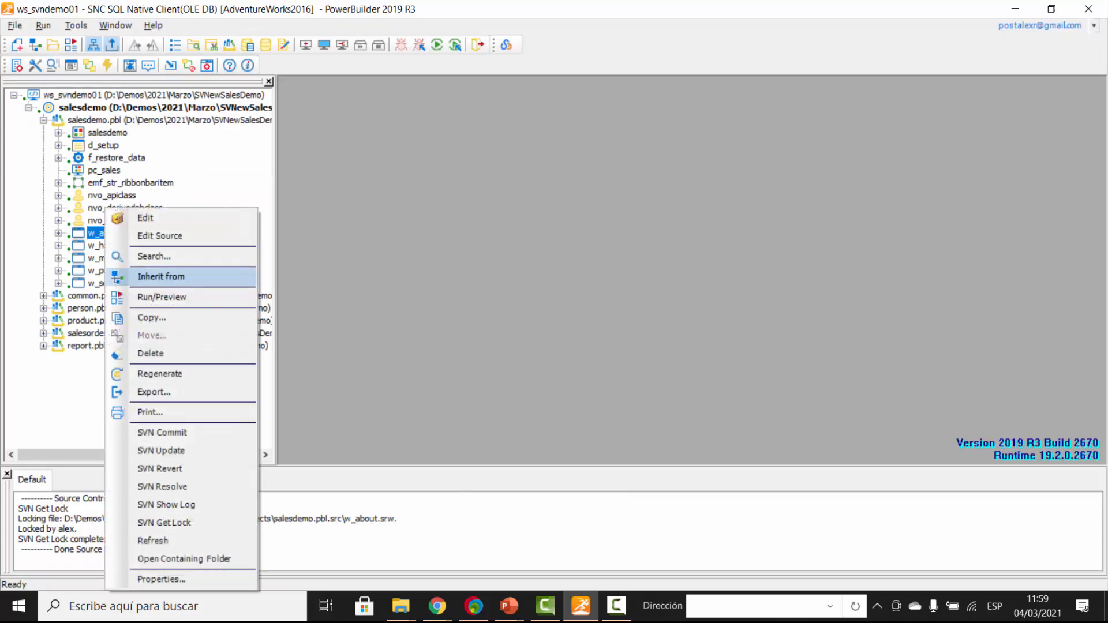
click(165, 522)
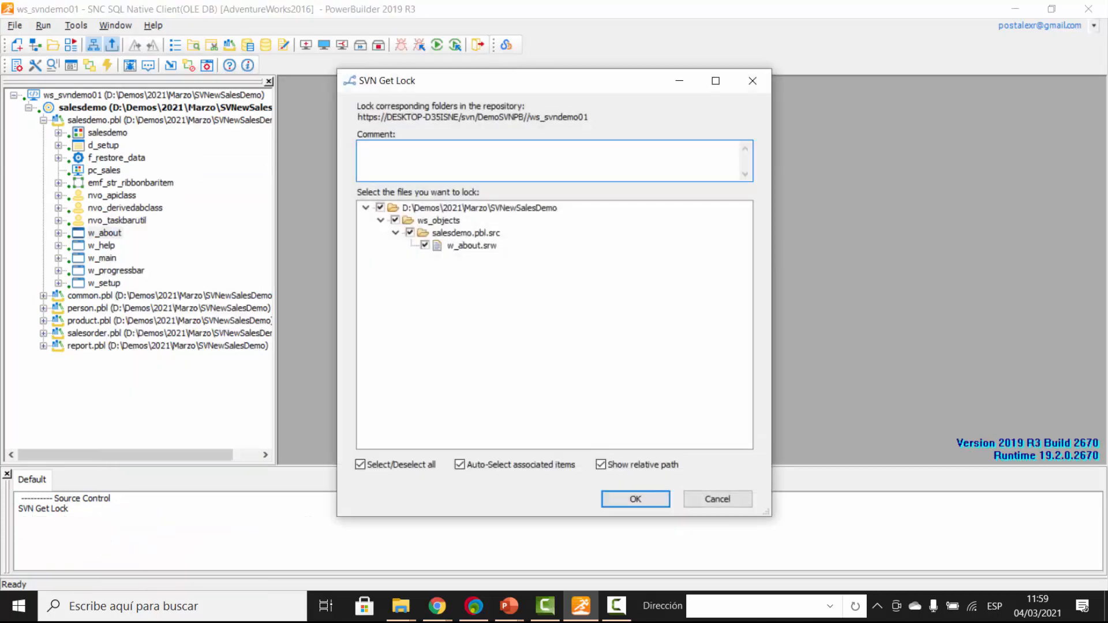
key(Return)
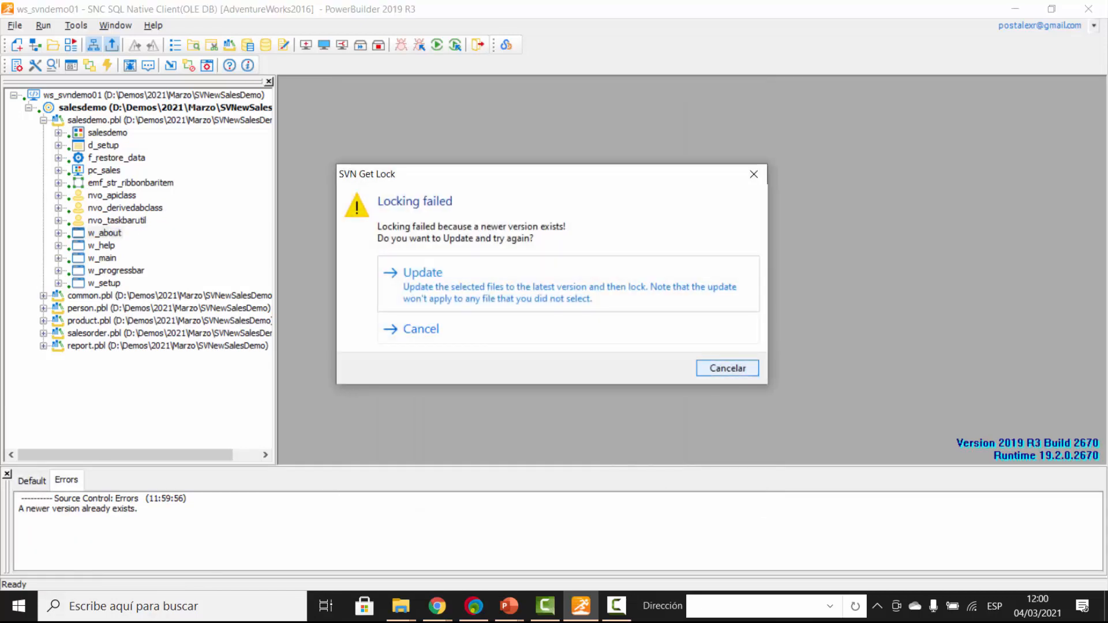
key(Escape)
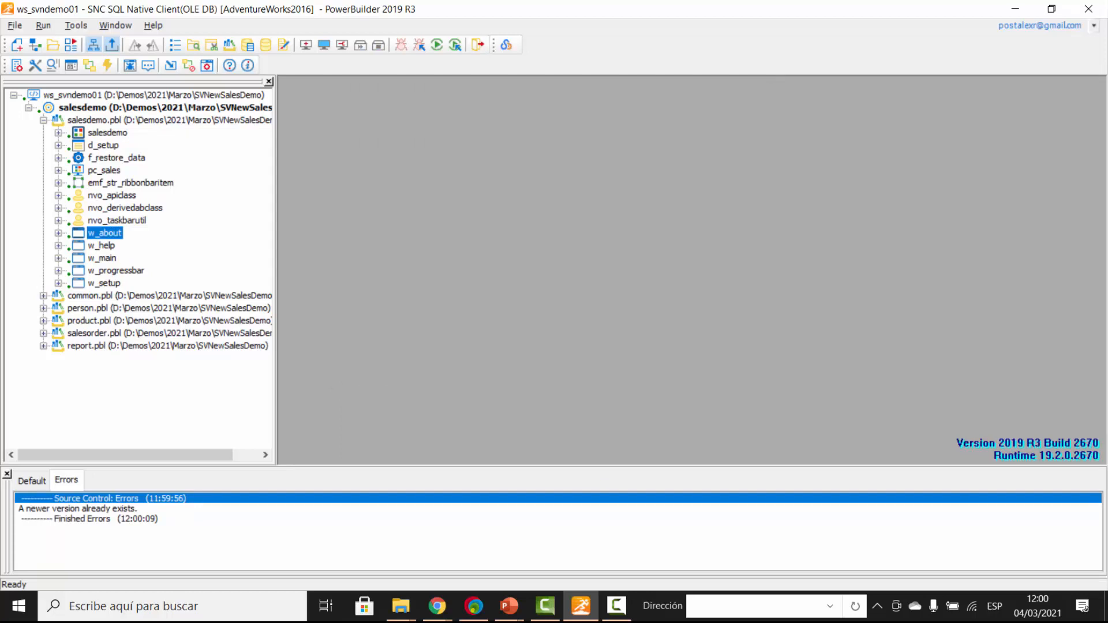
- Reopen the recent workspace D:\Demos\2021\Marzo\Appeon.SalesDemo\ws_svndemo01.pbw
key(alt)
key(Down)
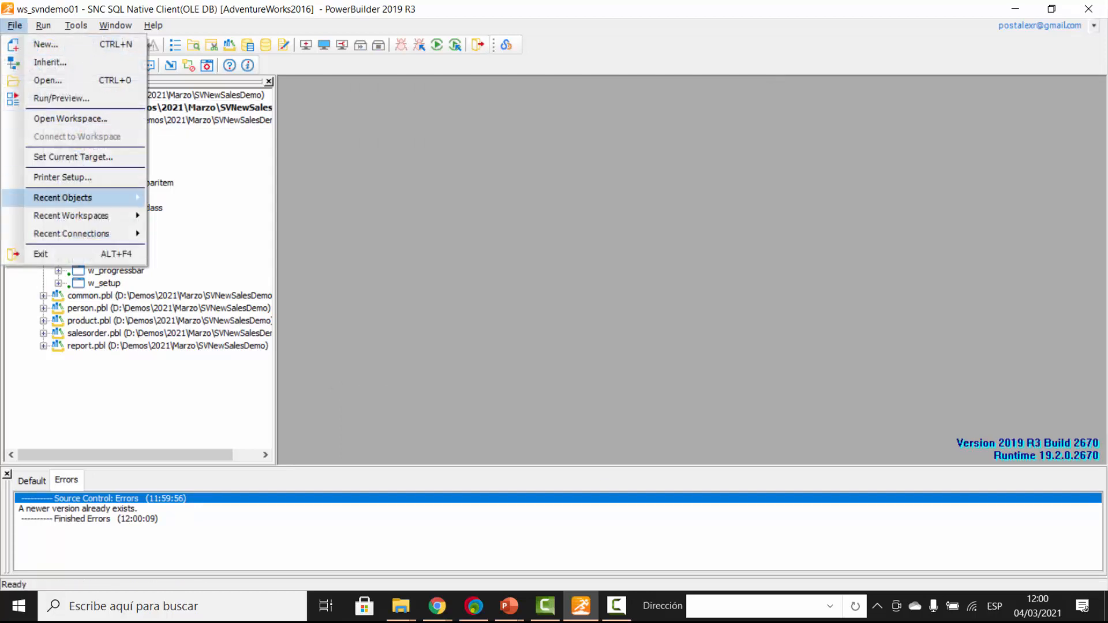
key(Right)
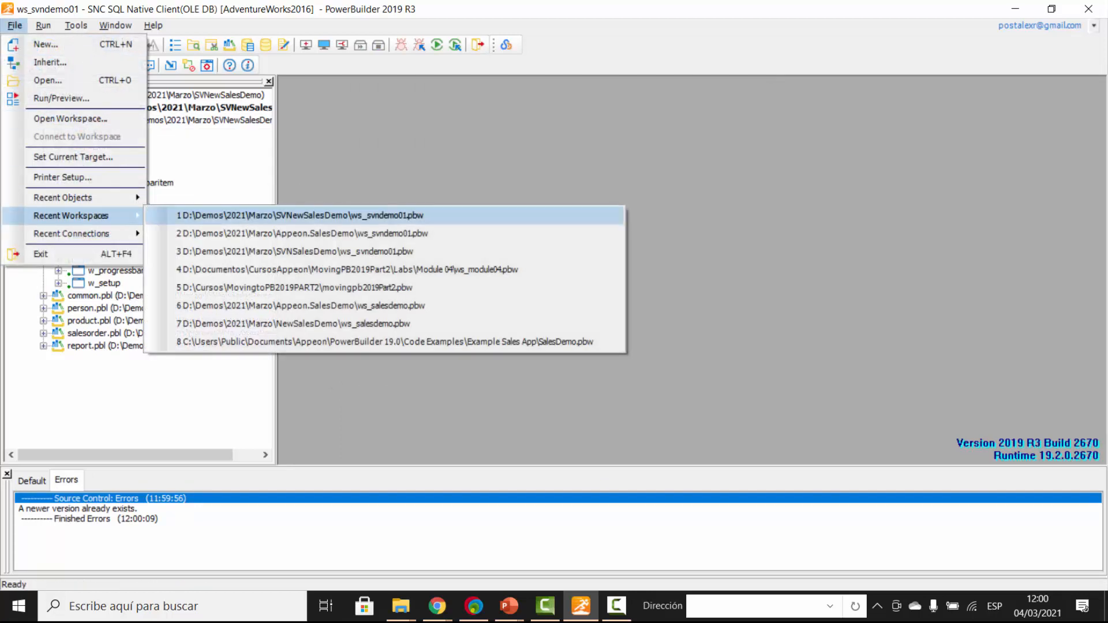
key(Down)
key(Return)
- Release the SVN lock on w_about in the Appeon.SalesDemo copy of the workspace
key(shift+F10)
key(Down)
key(Down)
key(Down)
key(Down)
key(Down)
key(Down)
key(Down)
key(Down)
key(Down)
key(Down)
key(Down)
key(Down)
key(Down)
key(Down)
key(Down)
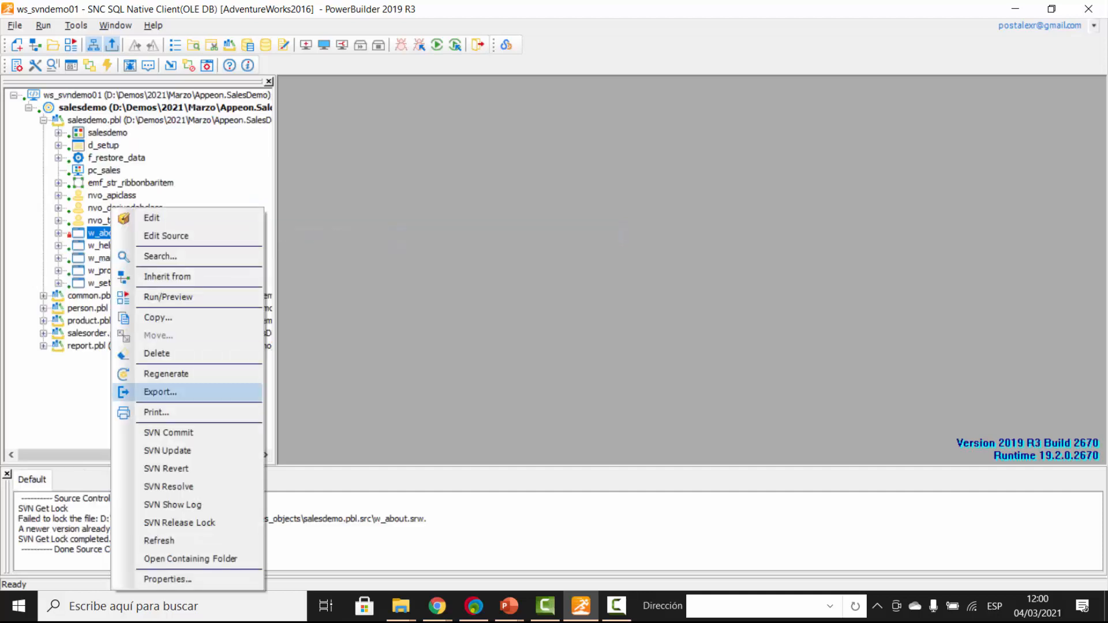
key(Down)
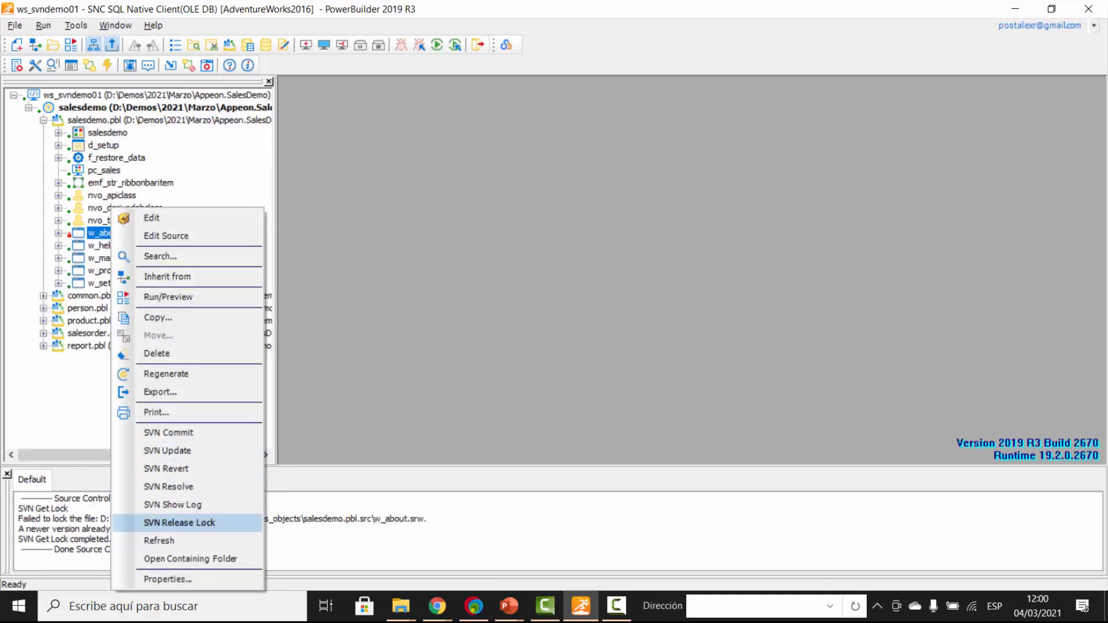
key(Return)
key(Return)
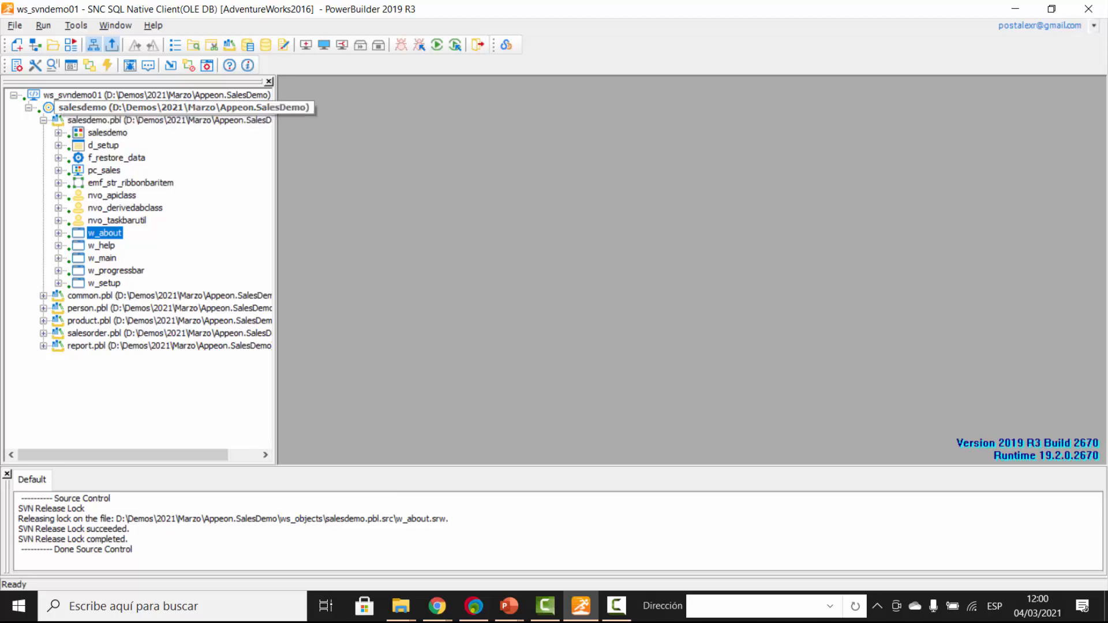
- Create a new window in the salesdemo target with the title SVN, save it as w_svntest in salesdemo.pbl and close it
right_click(144, 107)
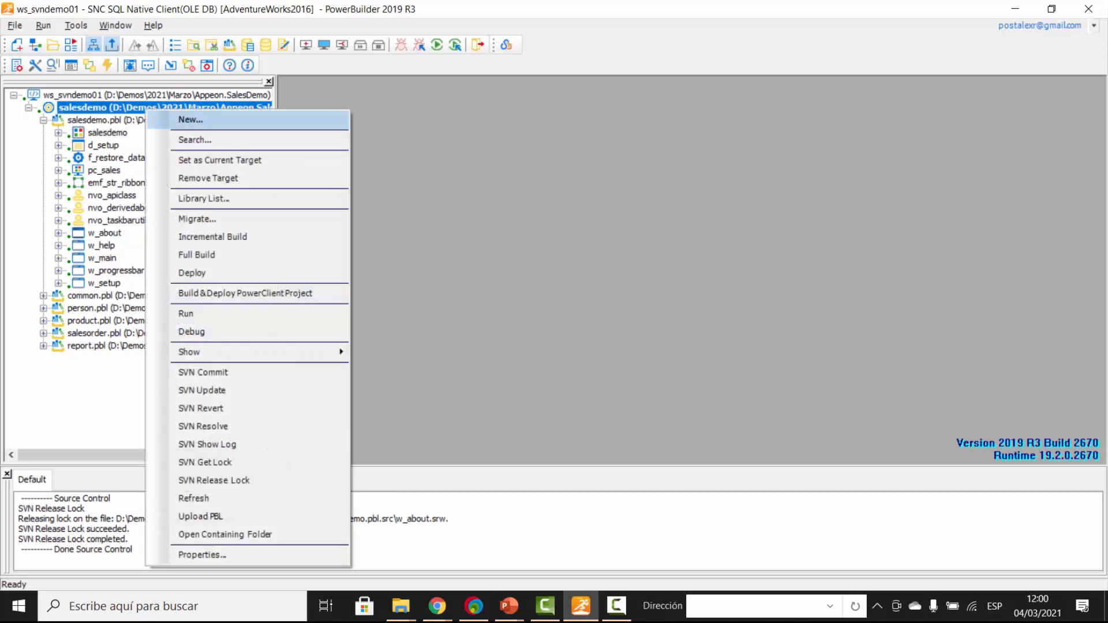
click(173, 120)
key(Return)
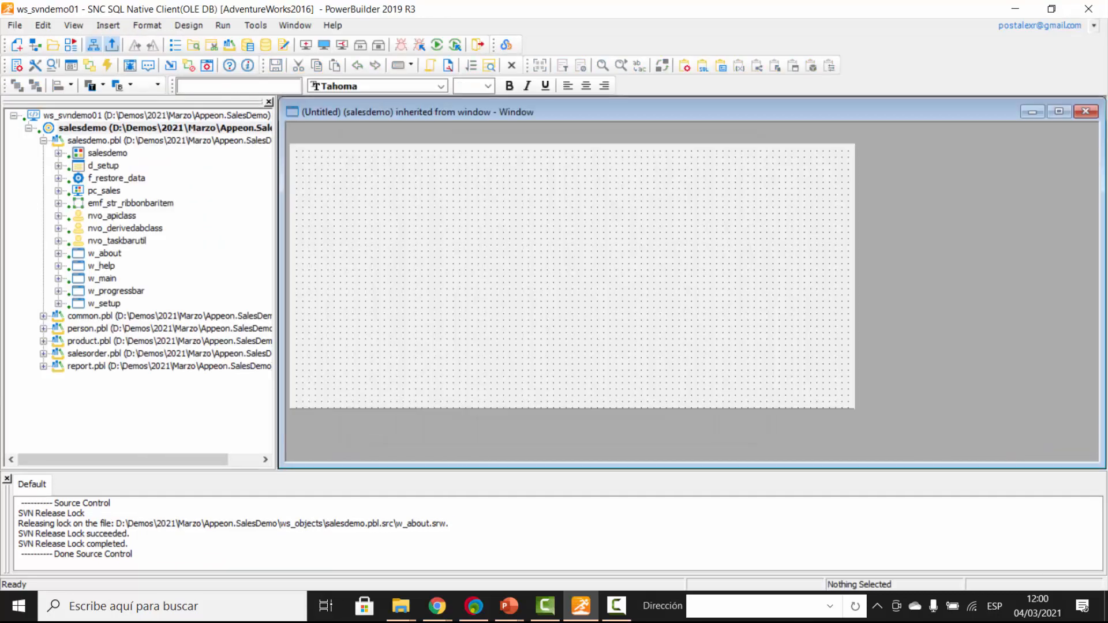
text(SVN)
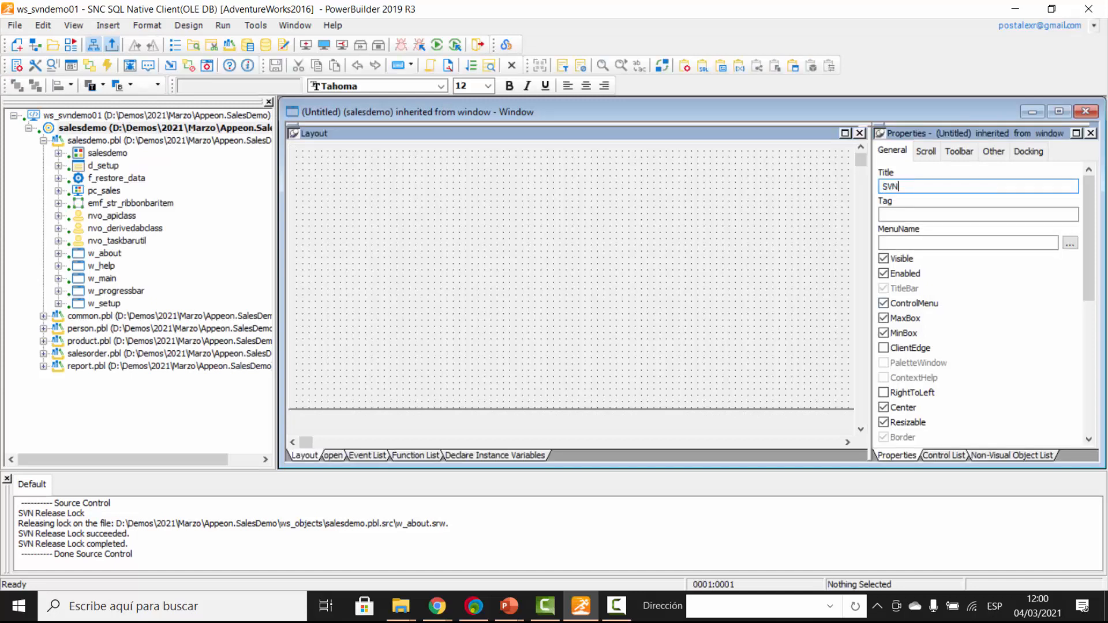
key(ctrl+s)
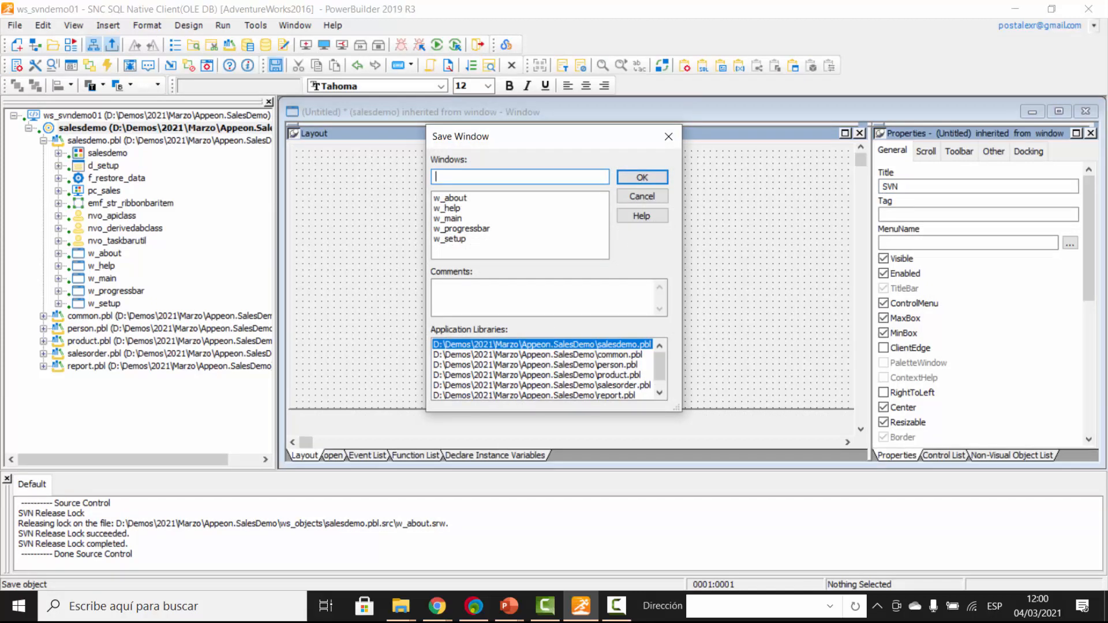
text(w_svntest)
key(Return)
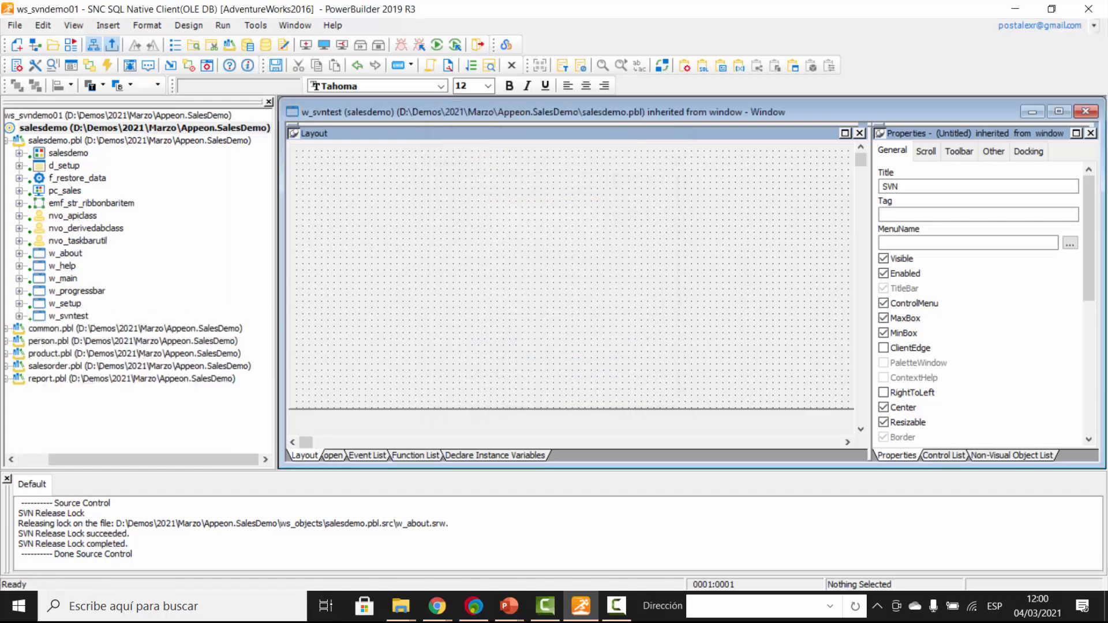
key(ctrl+w)
- Commit the new w_svntest window to the SVN repository without a comment
click(108, 295)
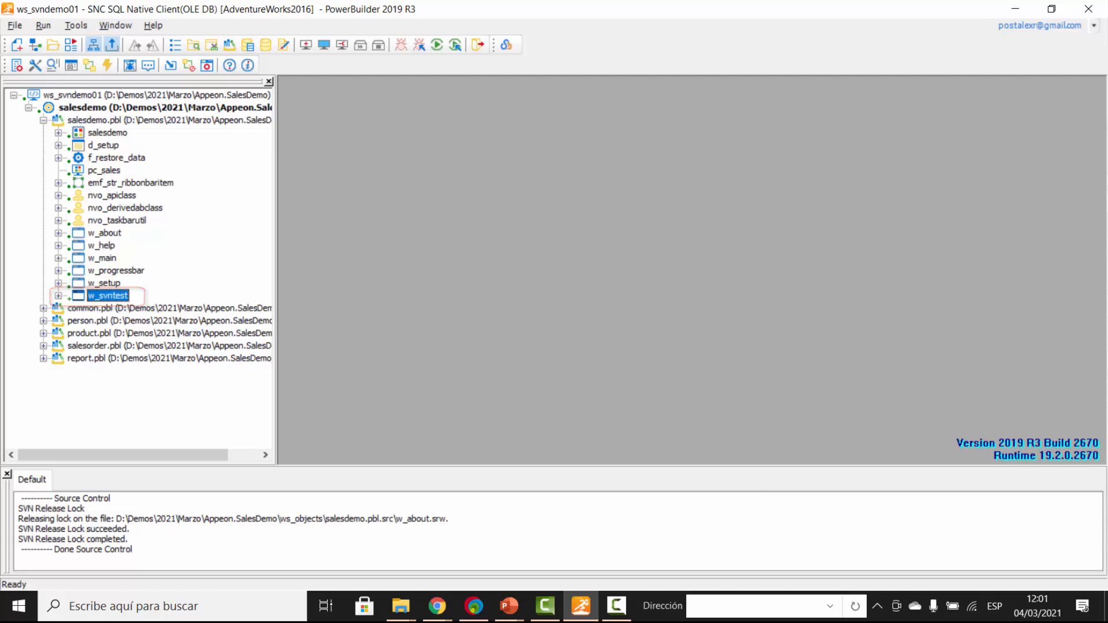
right_click(107, 296)
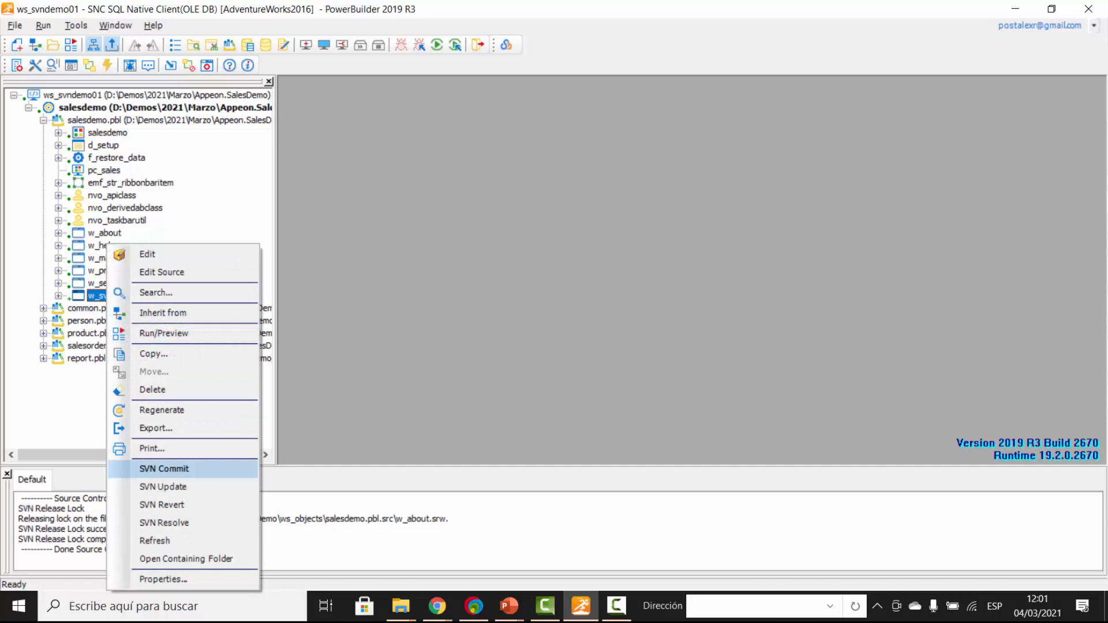
click(164, 468)
click(637, 499)
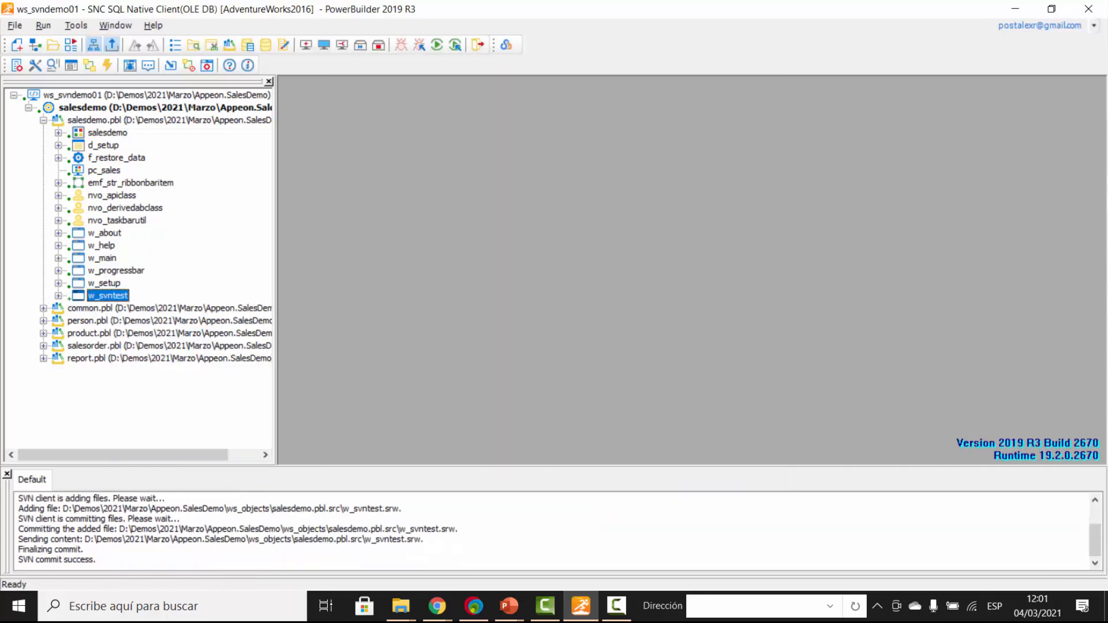
- Open the recent SVNewSalesDemo copy of ws_svndemo01 and update salesdemo.pbl from the SVN repository
click(14, 26)
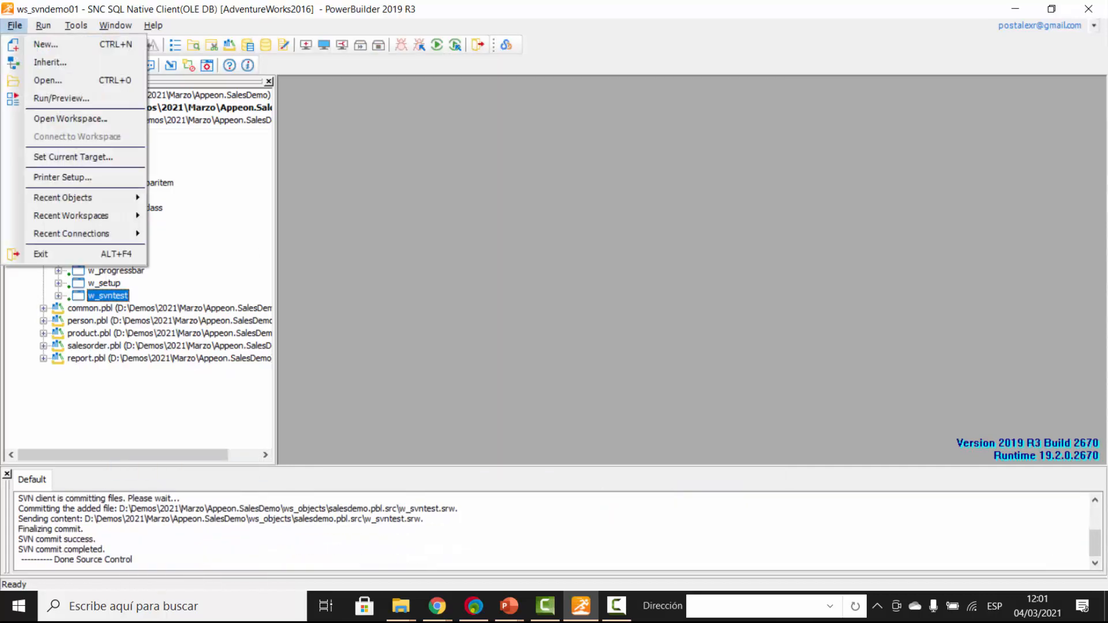
mouse_move(71, 215)
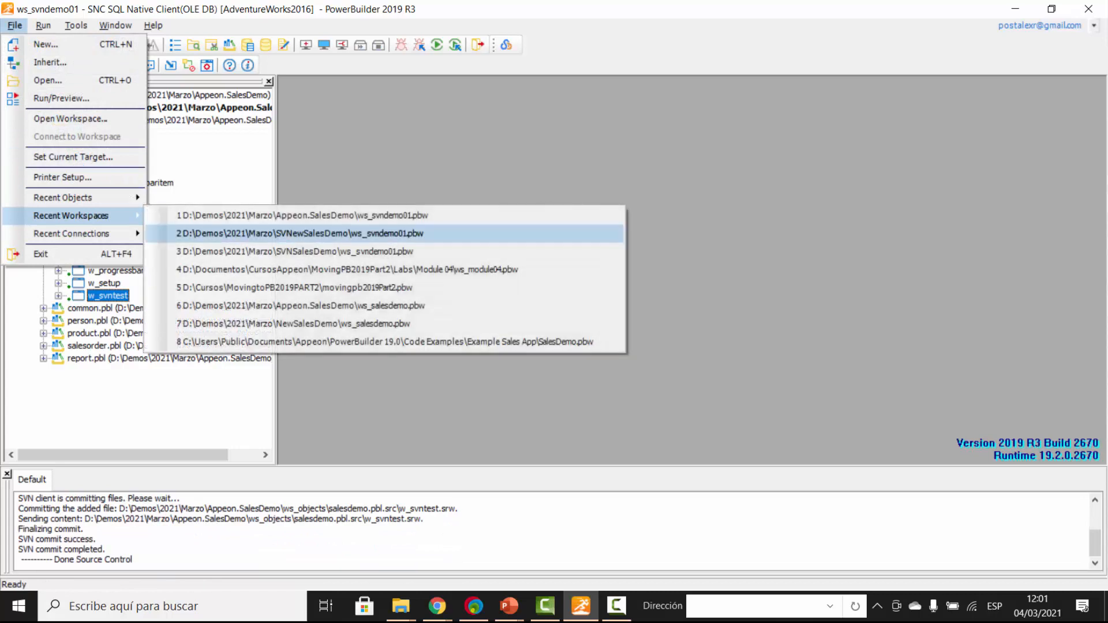
click(300, 233)
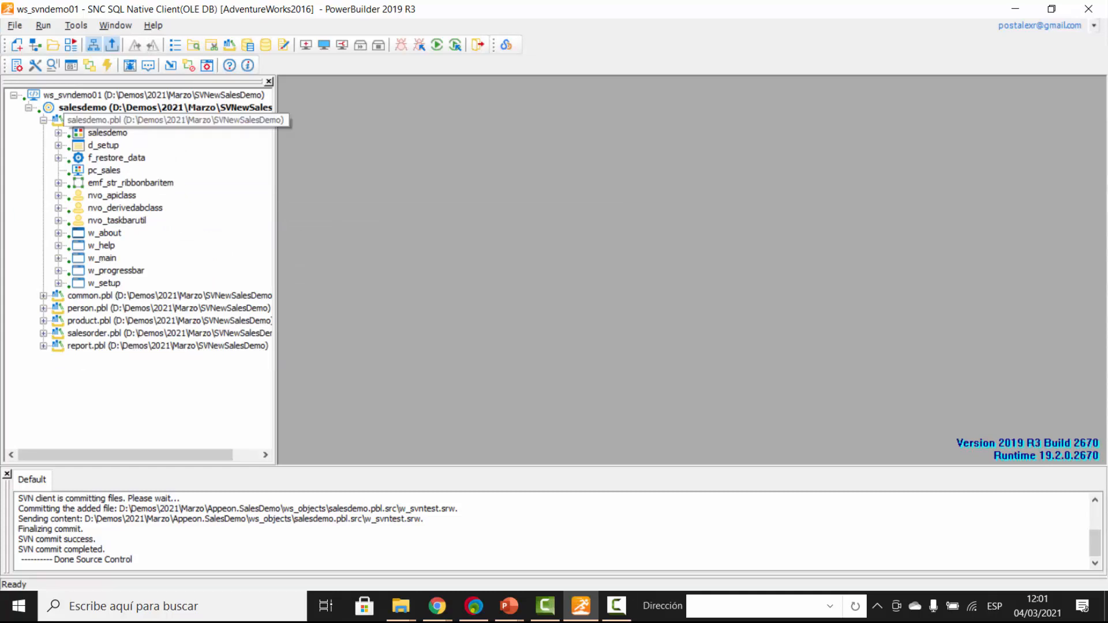
key(shift+F10)
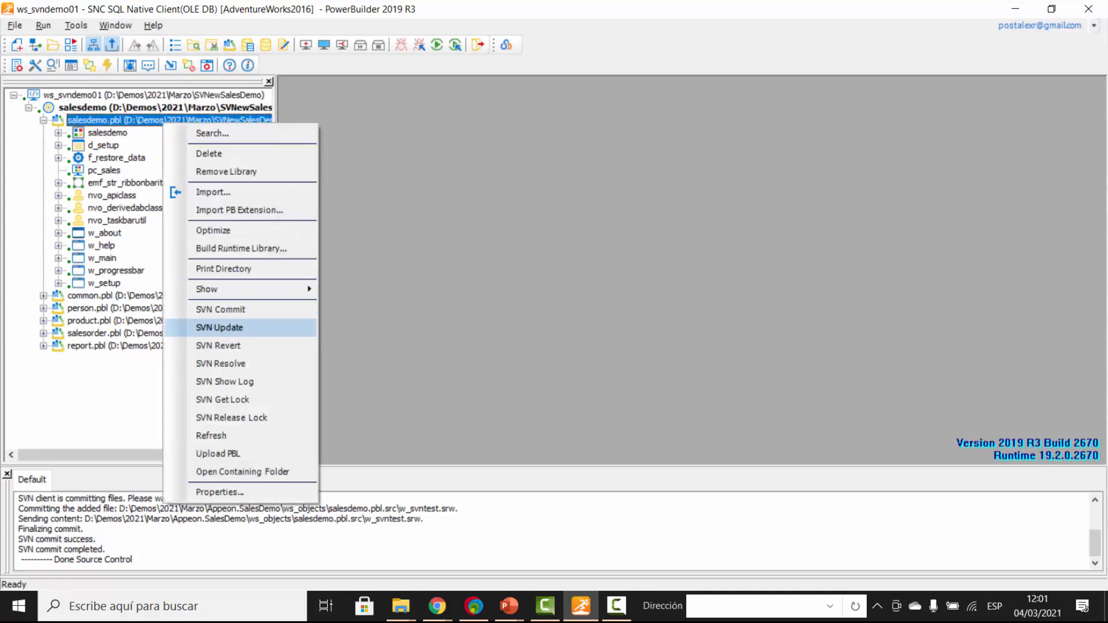
key(Return)
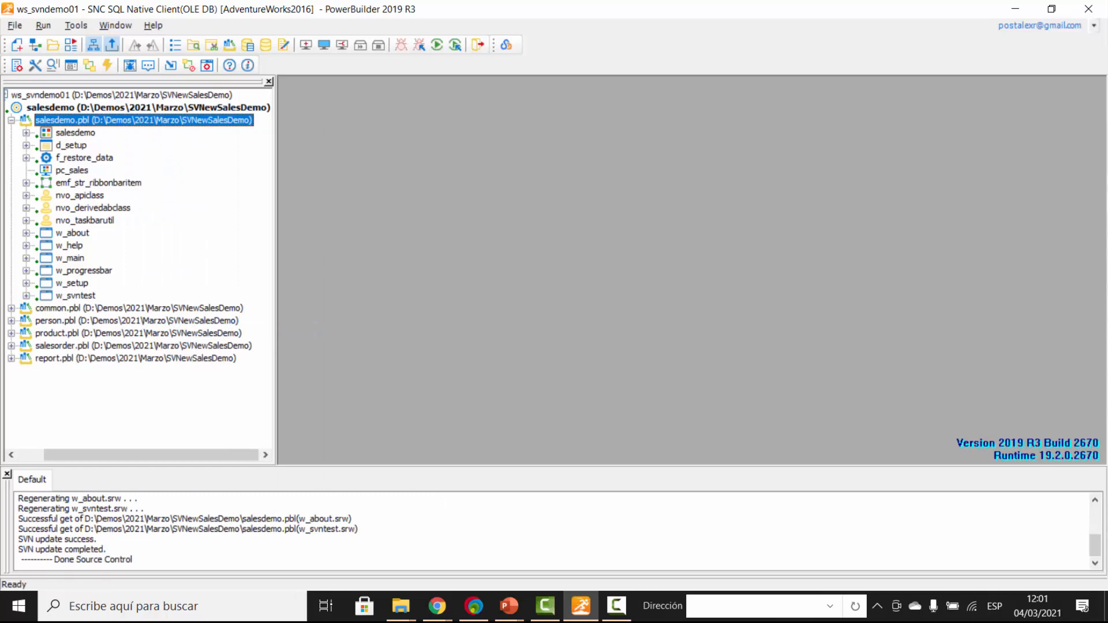
- Set the background color of the w_svntest window to green, save it and close it
click(76, 295)
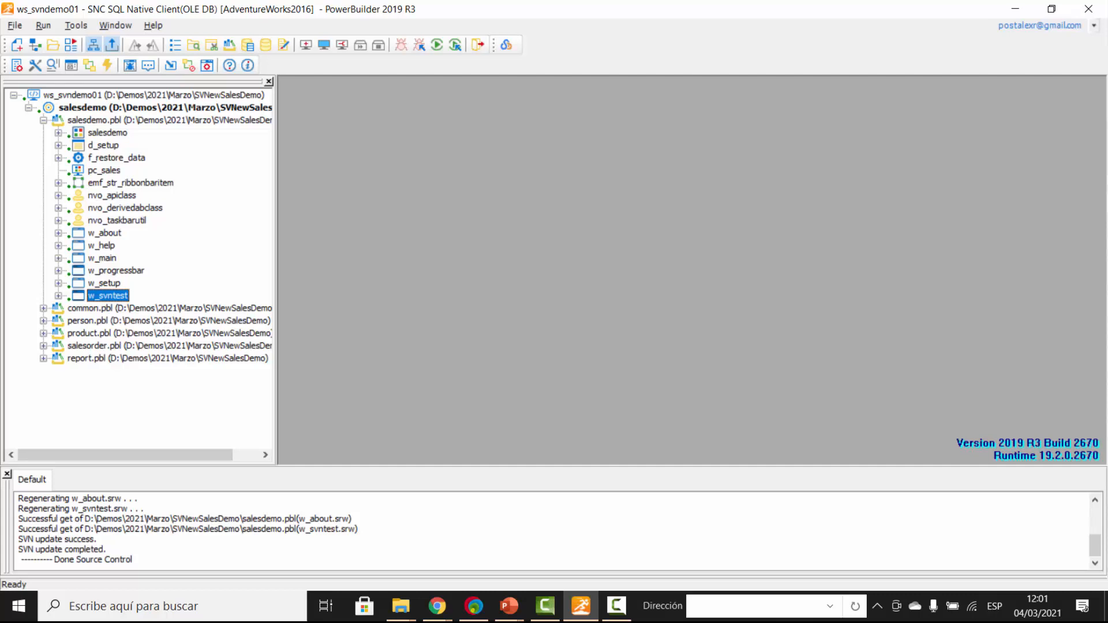
key(Return)
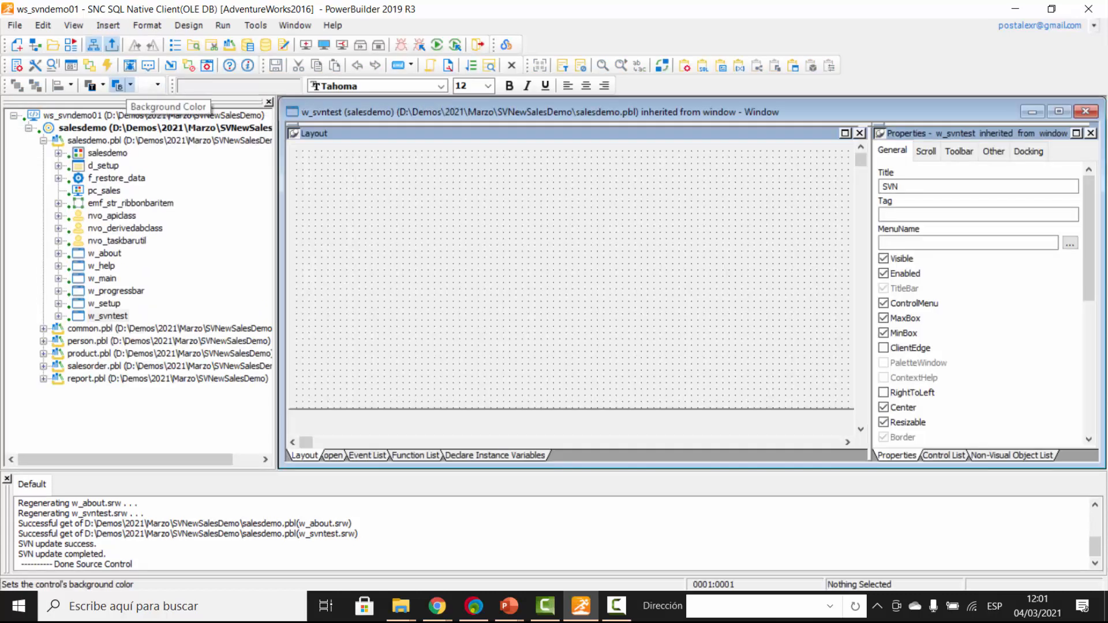
click(127, 86)
click(117, 119)
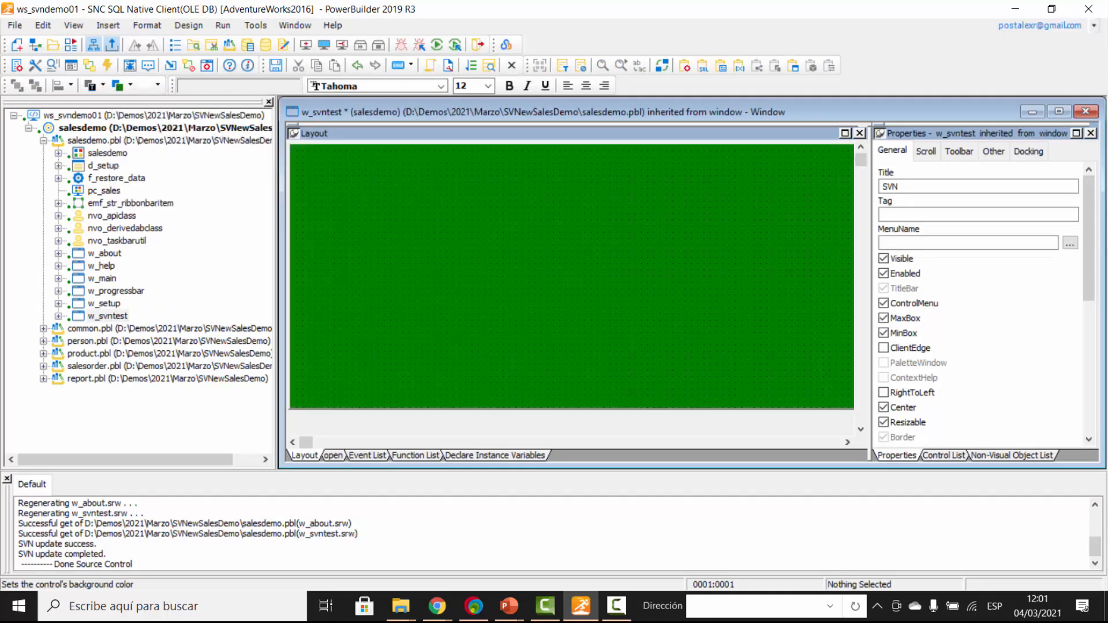
key(ctrl+s)
key(ctrl+F4)
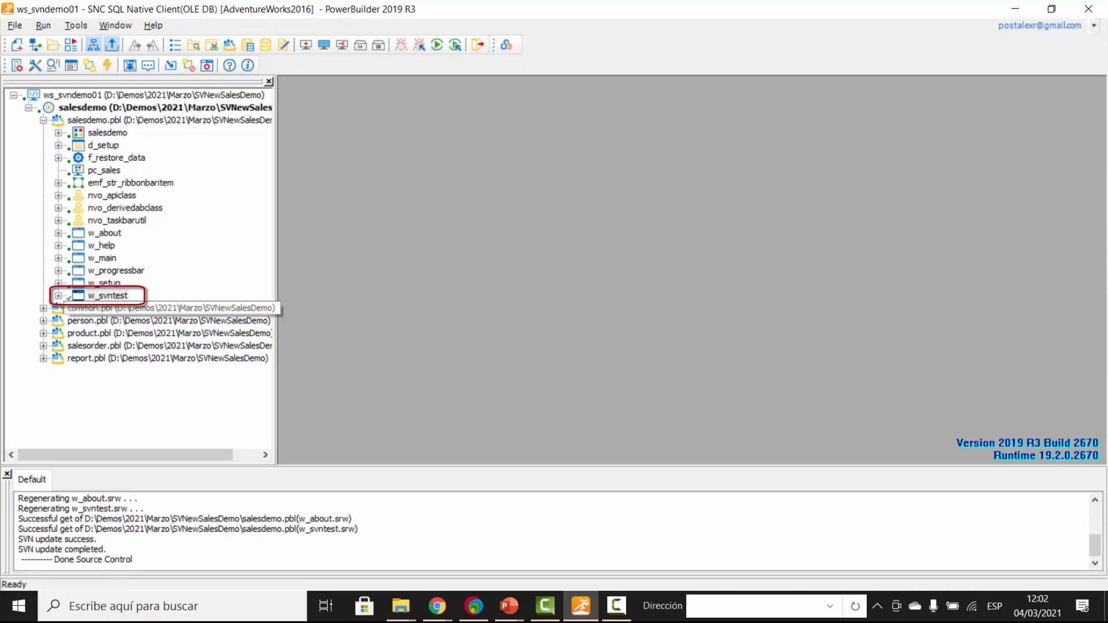
- Commit the modified w_svntest from the SVNewSalesDemo copy without a comment
right_click(96, 296)
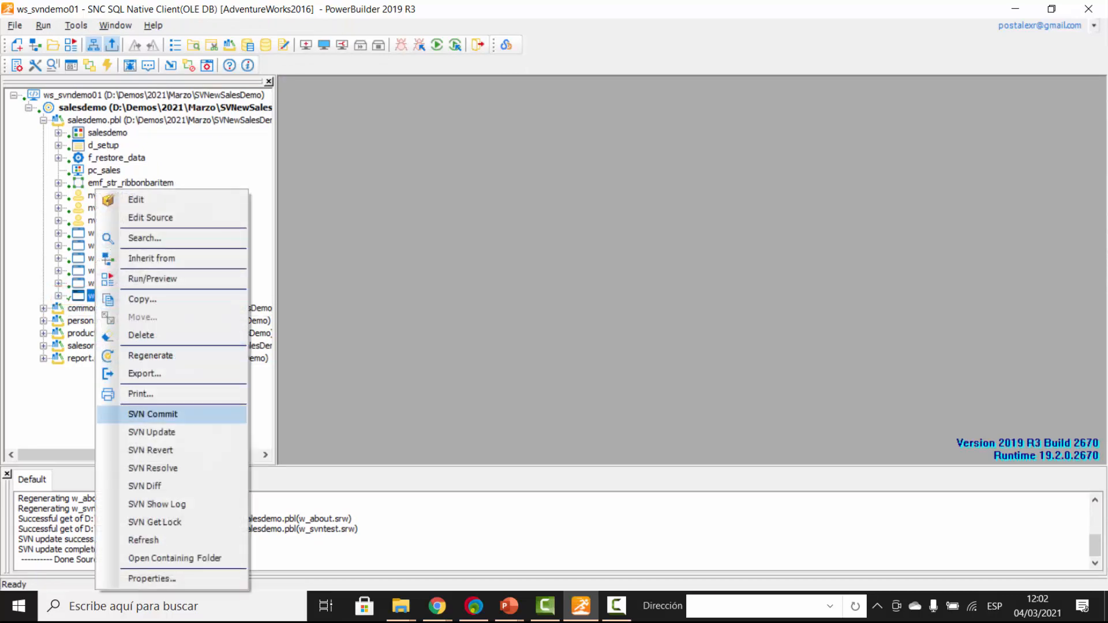
click(153, 414)
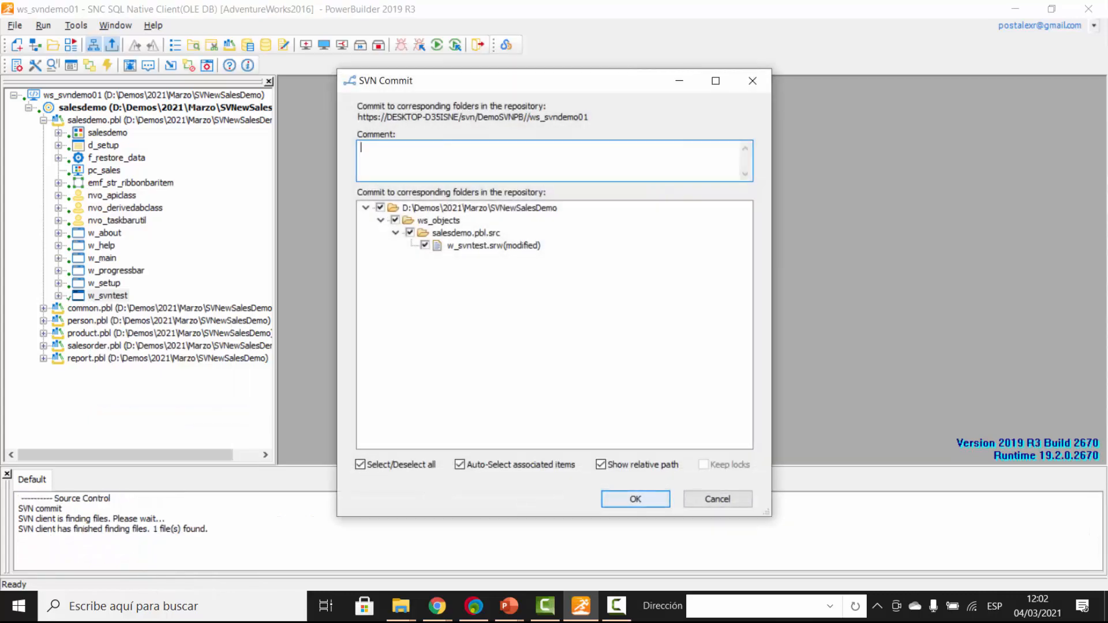
key(Return)
- Reopen the recent workspace D:\Demos\2021\Marzo\Appeon.SalesDemo\ws_svndemo01.pbw
click(14, 26)
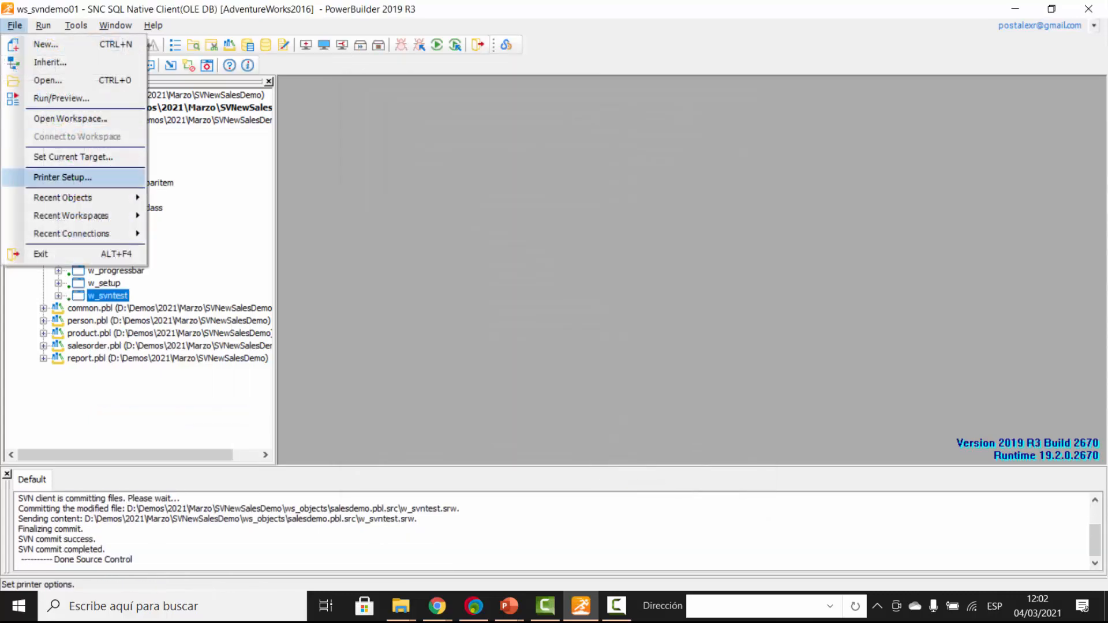
mouse_move(71, 215)
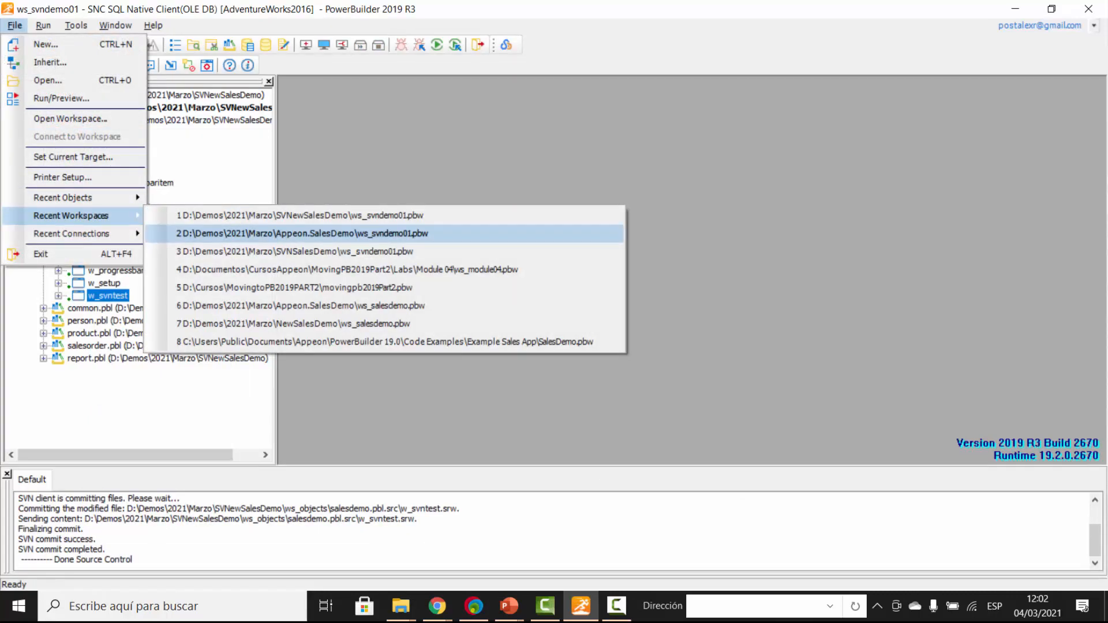
key(Return)
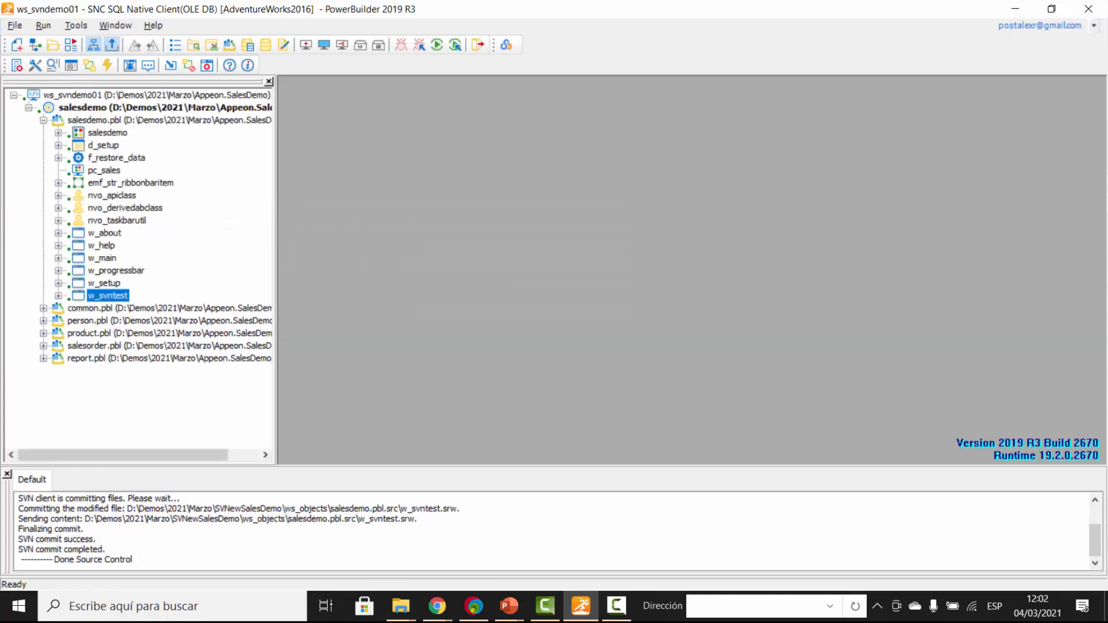
- Set the background color of the w_svntest window to red and save the change
key(Return)
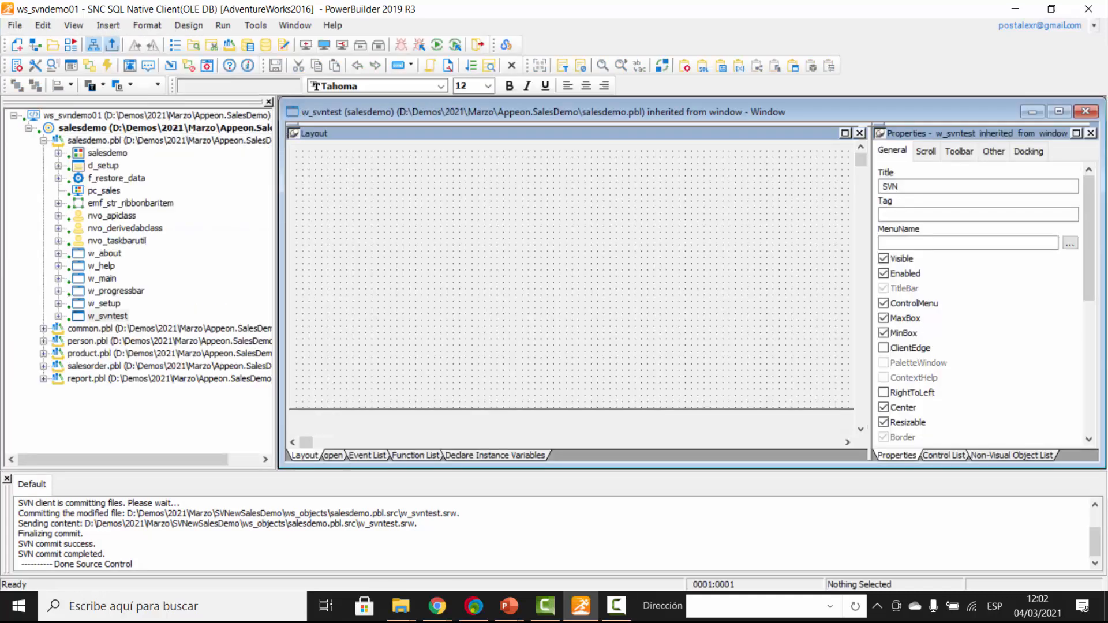
click(131, 86)
click(150, 165)
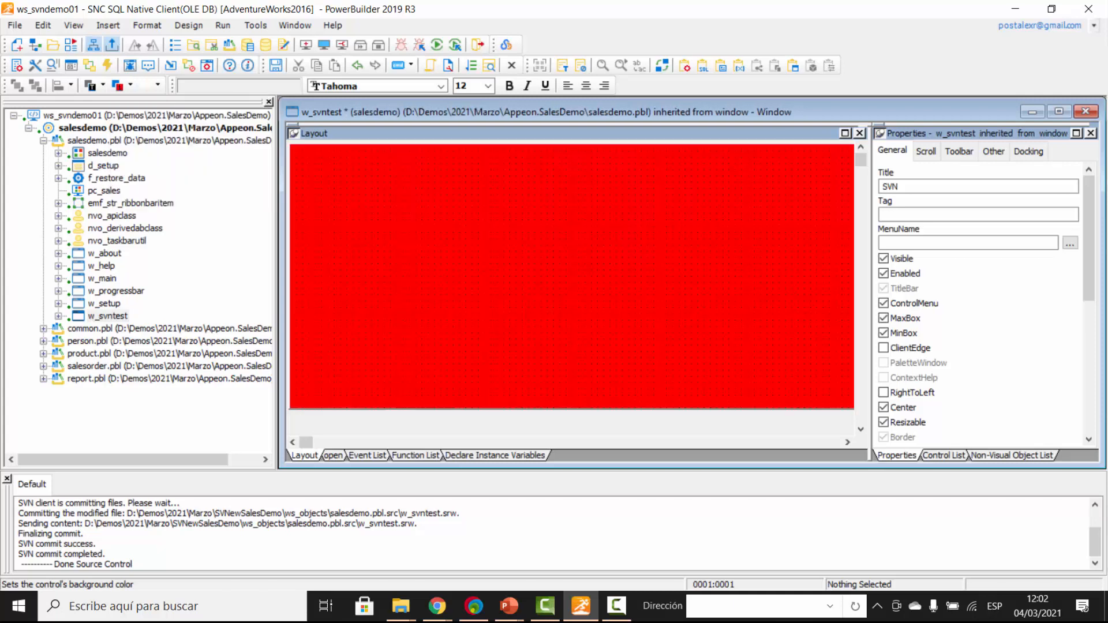
key(ctrl+s)
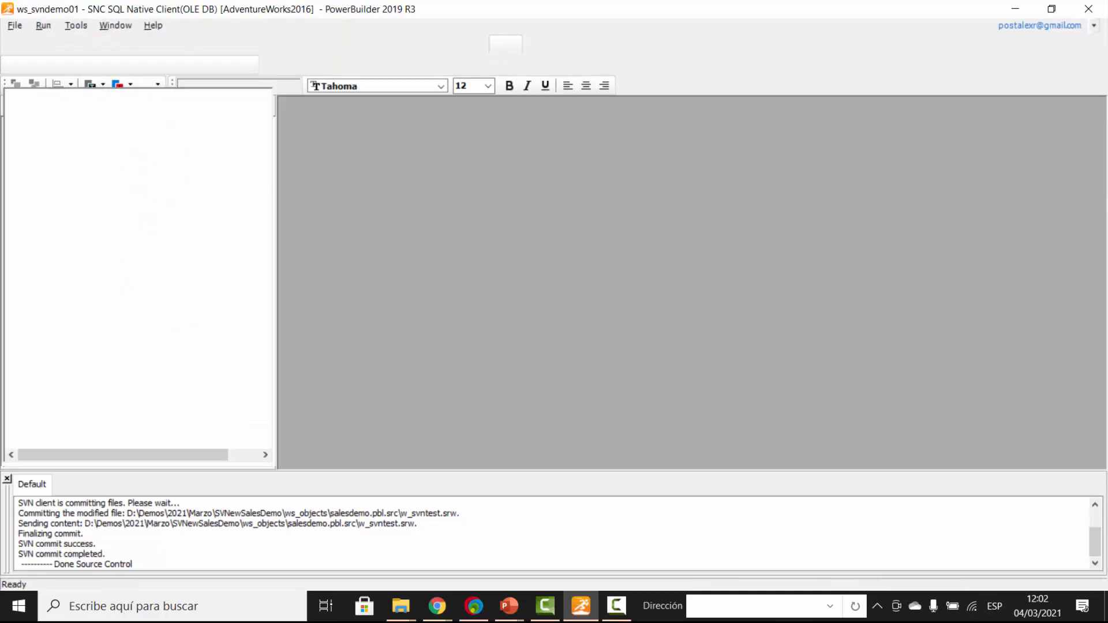
- Try to commit the modified w_svntest from the Appeon.SalesDemo copy and try to resolve it with SVN Resolve
right_click(113, 295)
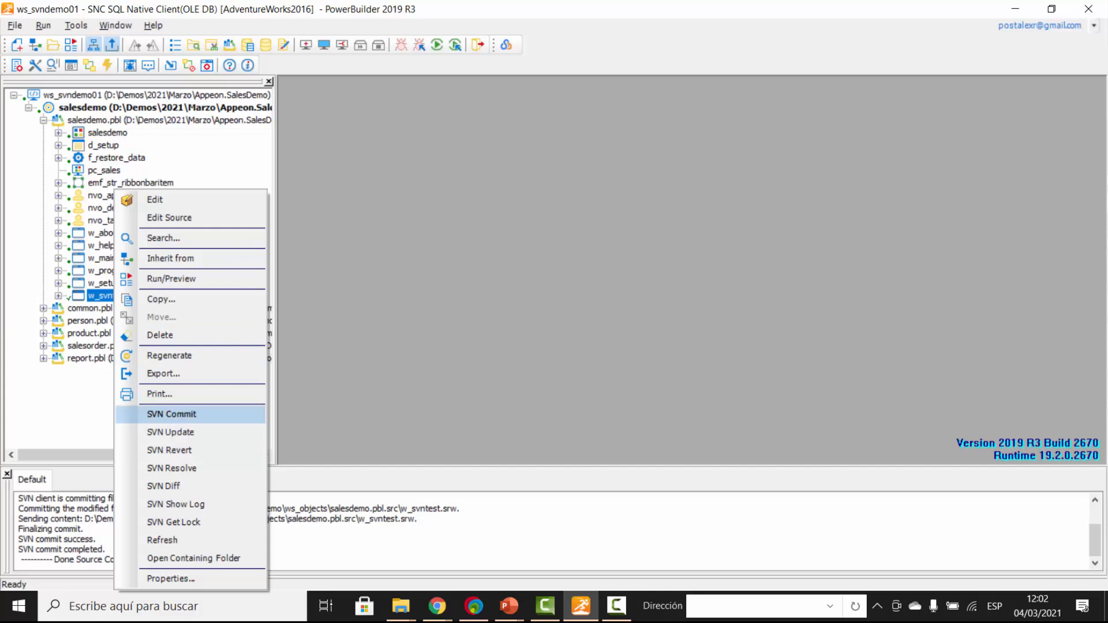
click(172, 414)
key(Return)
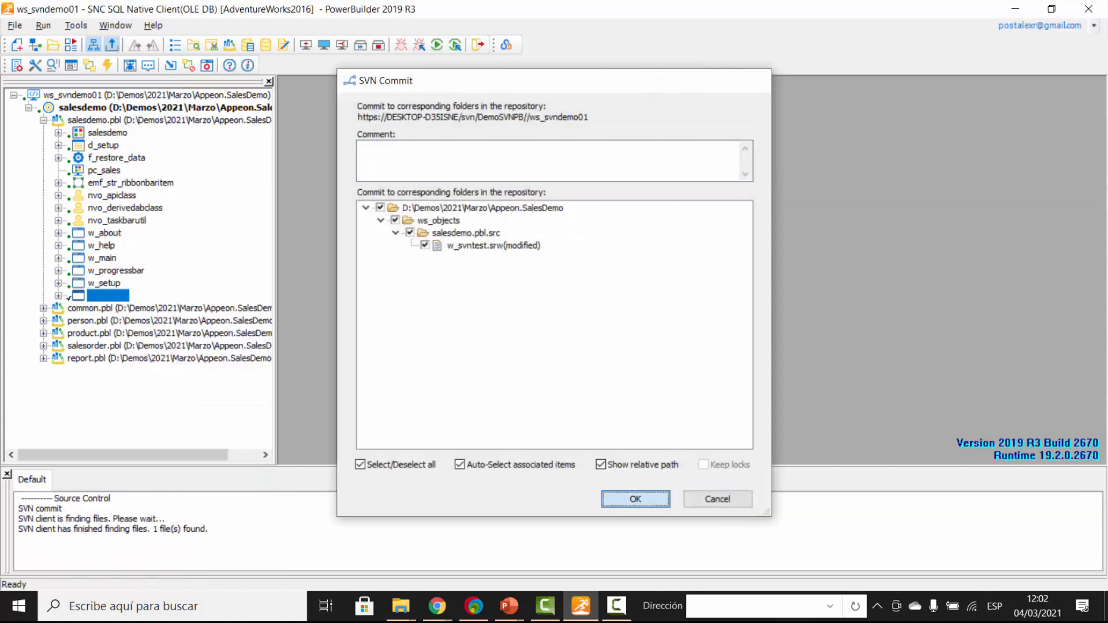
click(156, 508)
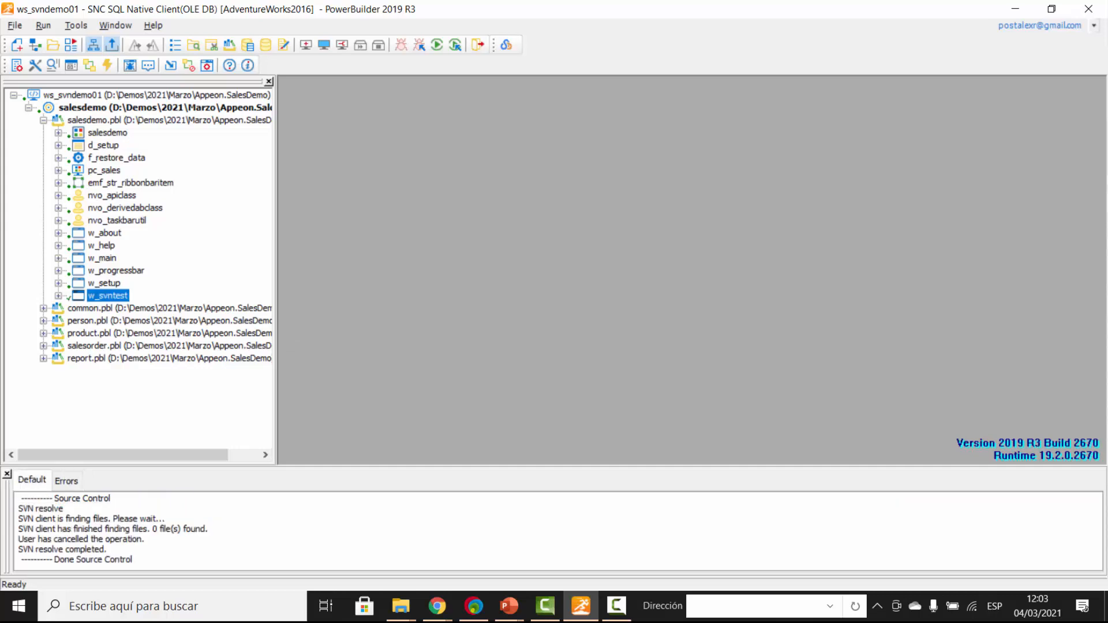
- Revert the local changes to w_svntest with SVN and update it from the repository
right_click(104, 296)
click(161, 450)
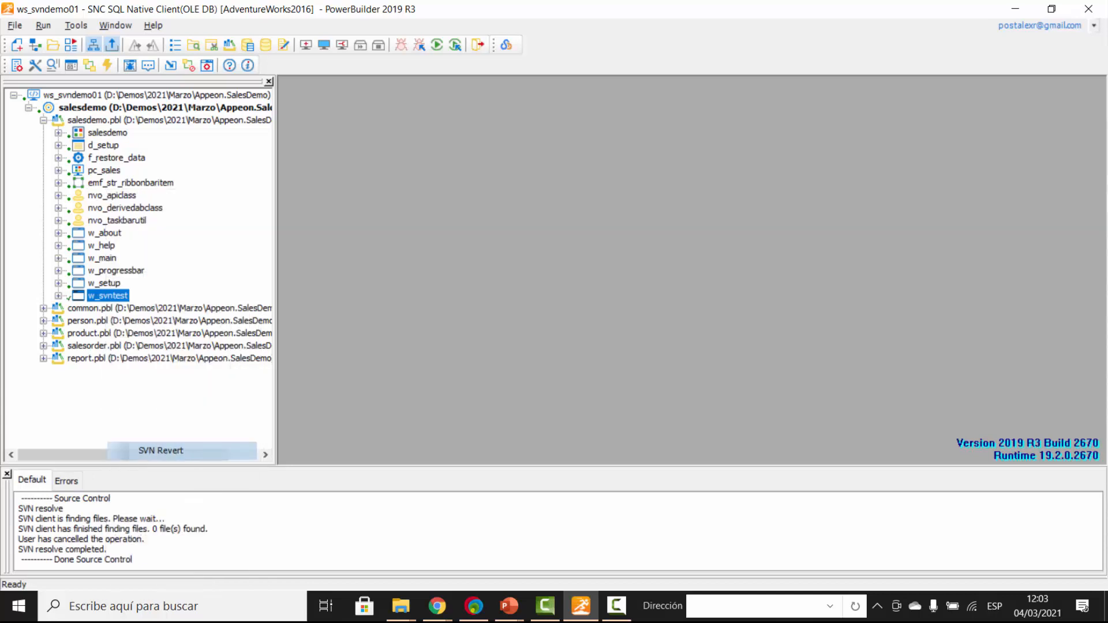
click(635, 466)
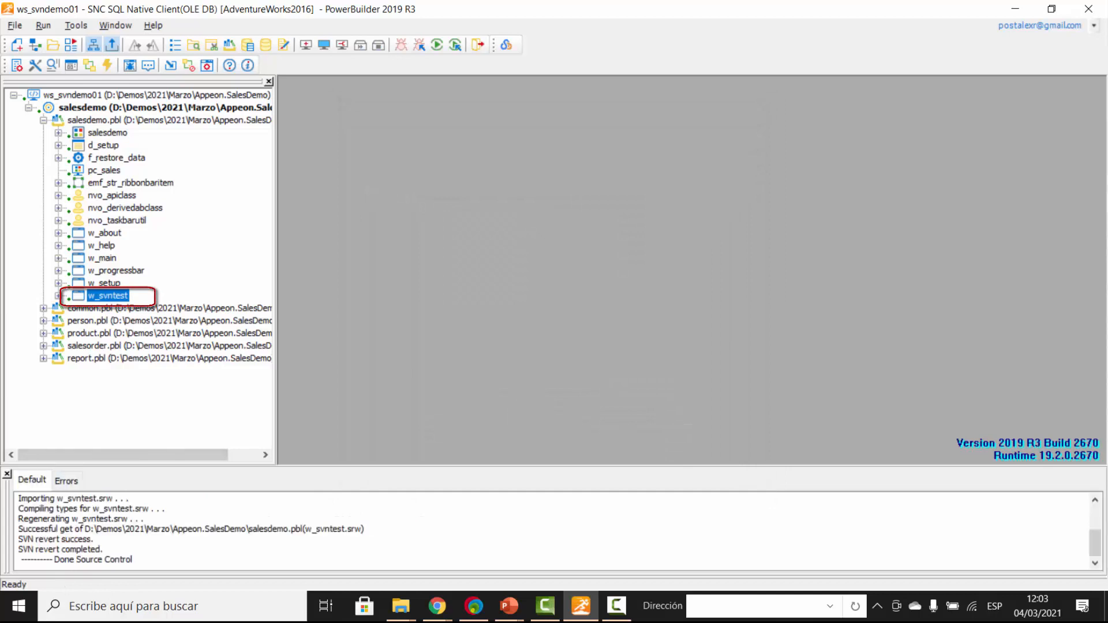
right_click(105, 295)
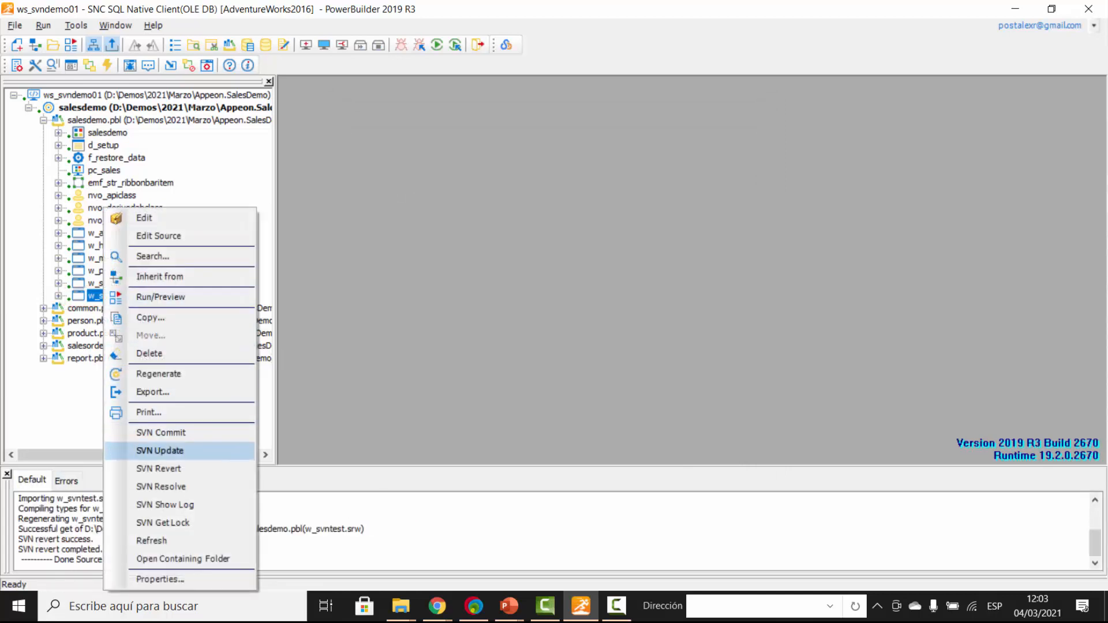
click(160, 450)
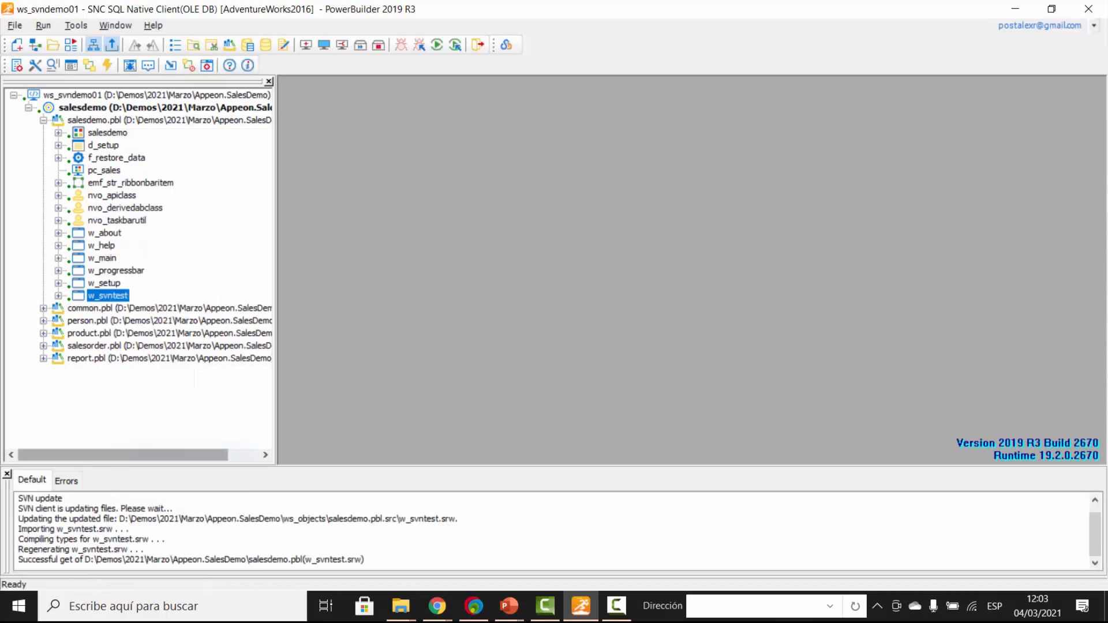
- Inspect the updated w_svntest window, set its title to "SVN Demo", save the change and close the window
key(Return)
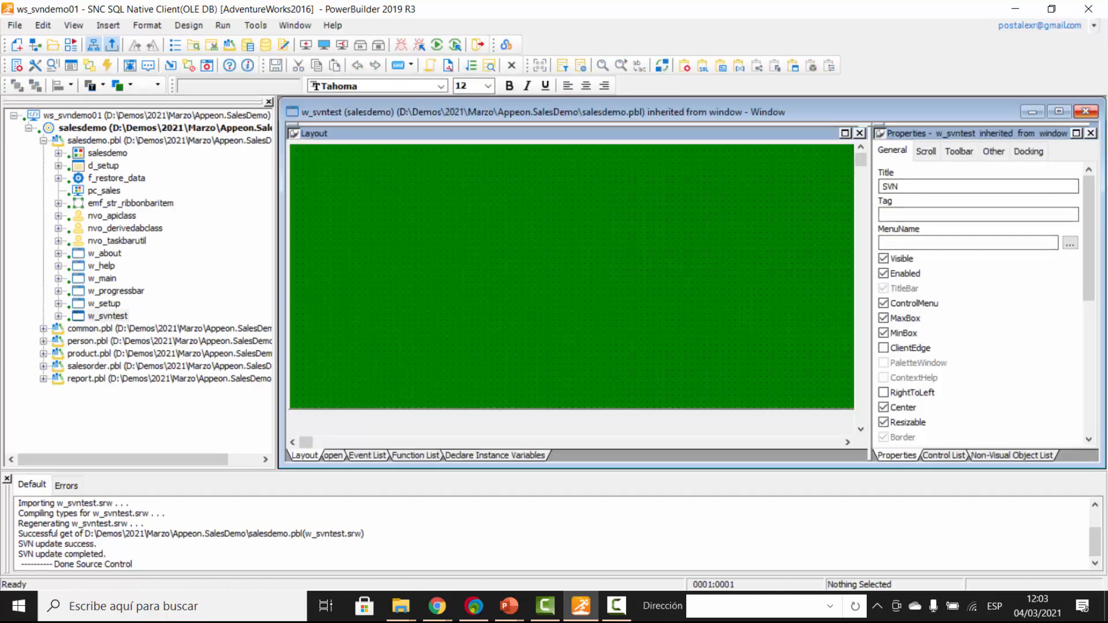
key(ctrl+w)
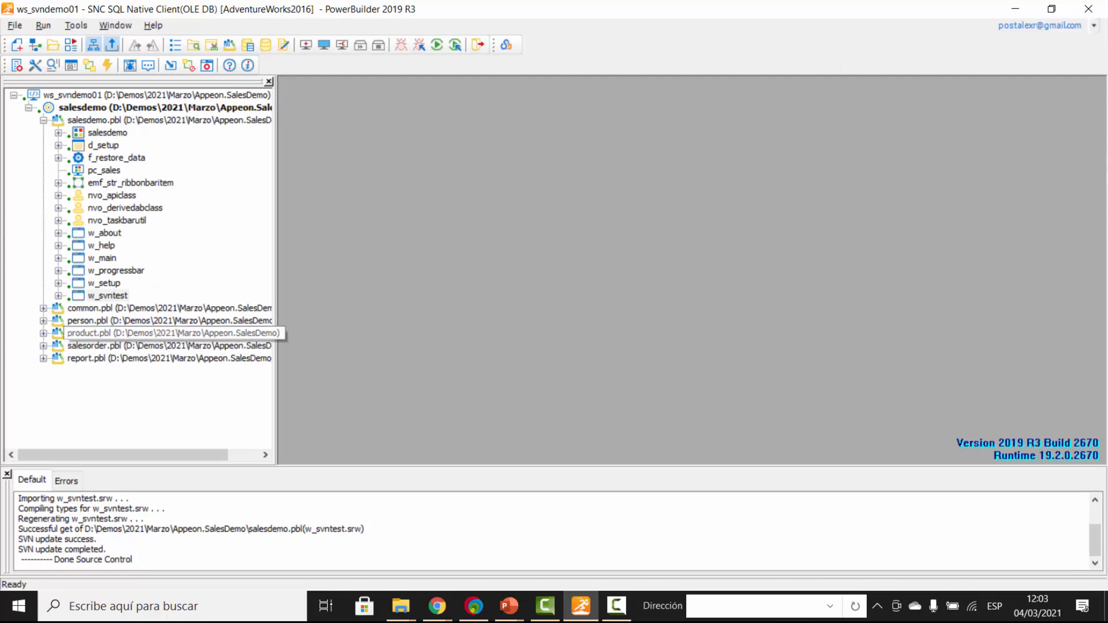
double_click(108, 296)
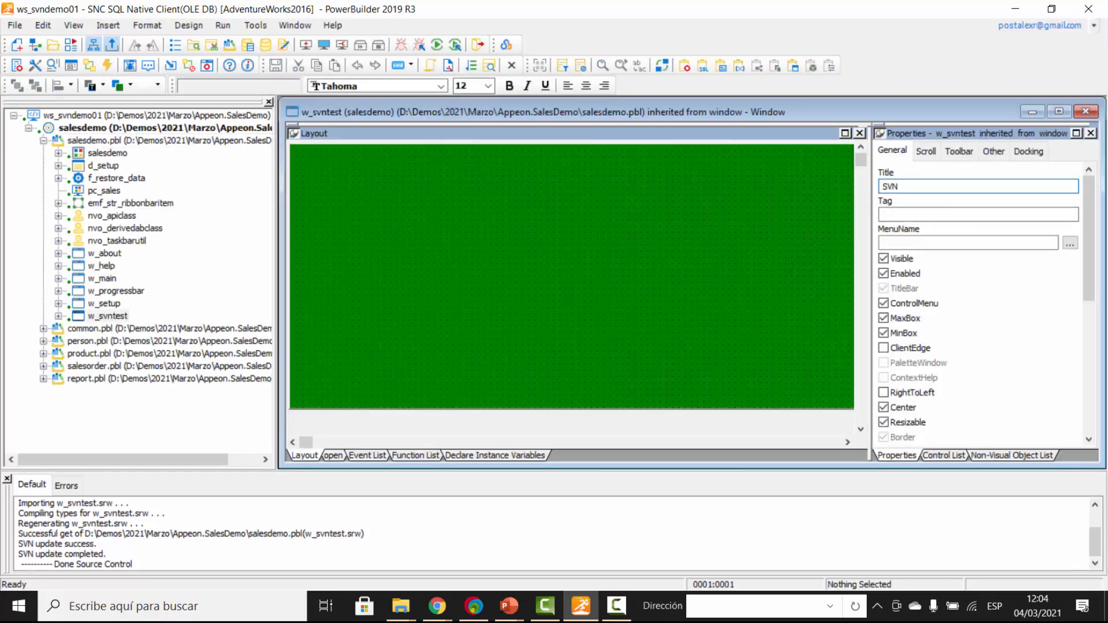
text(Demo)
key(Tab)
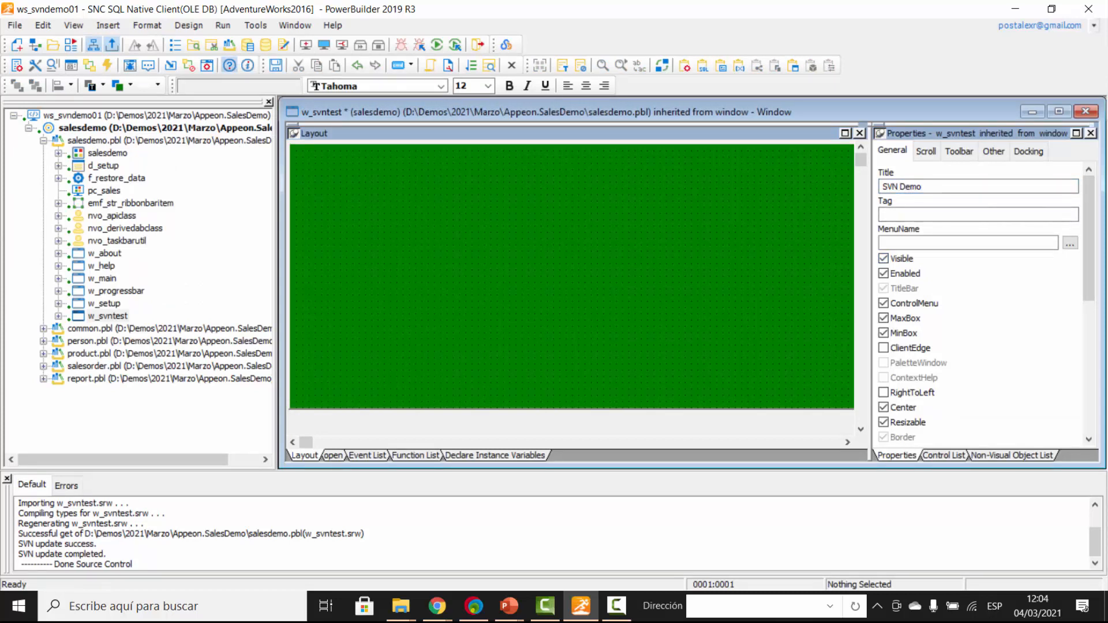
key(ctrl+s)
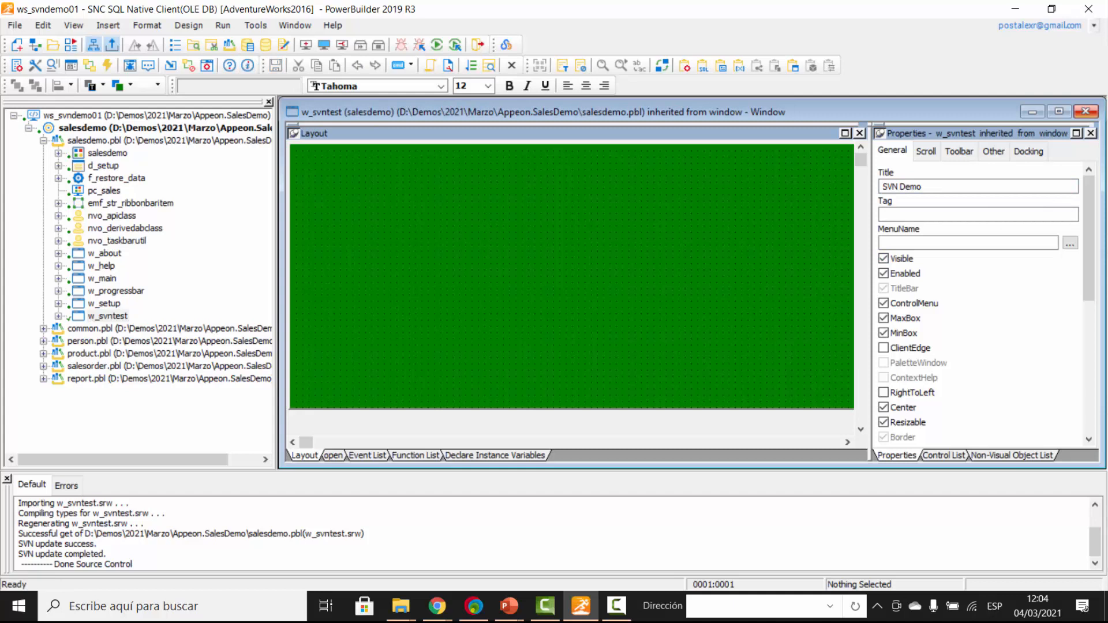
click(1086, 111)
- Compare the modified w_svntest with its repository version using SVN Diff
right_click(110, 295)
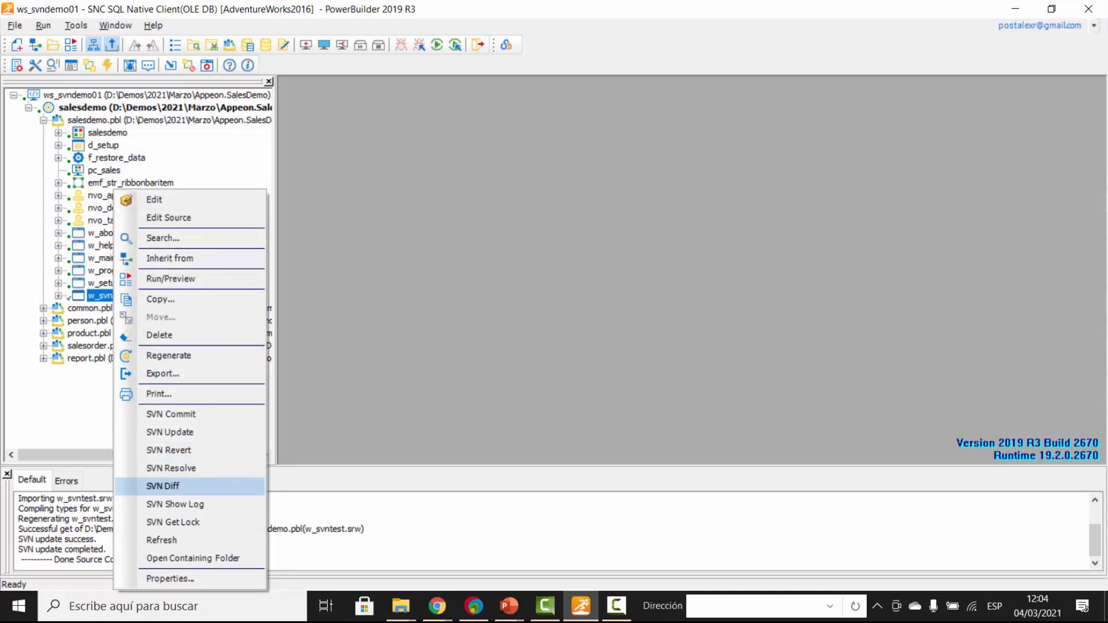
click(163, 486)
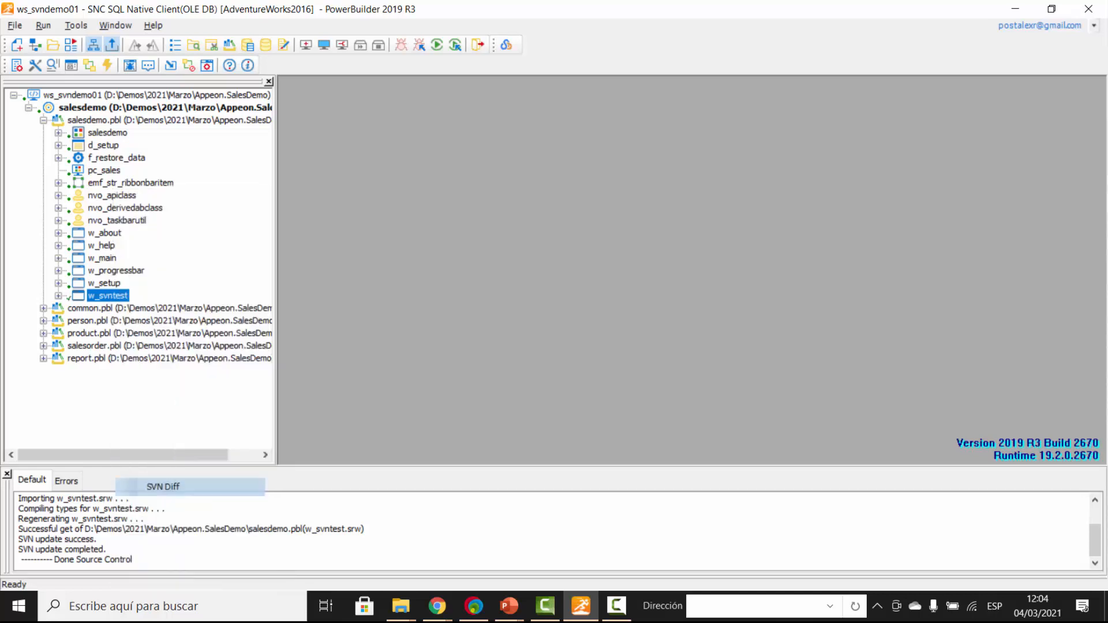